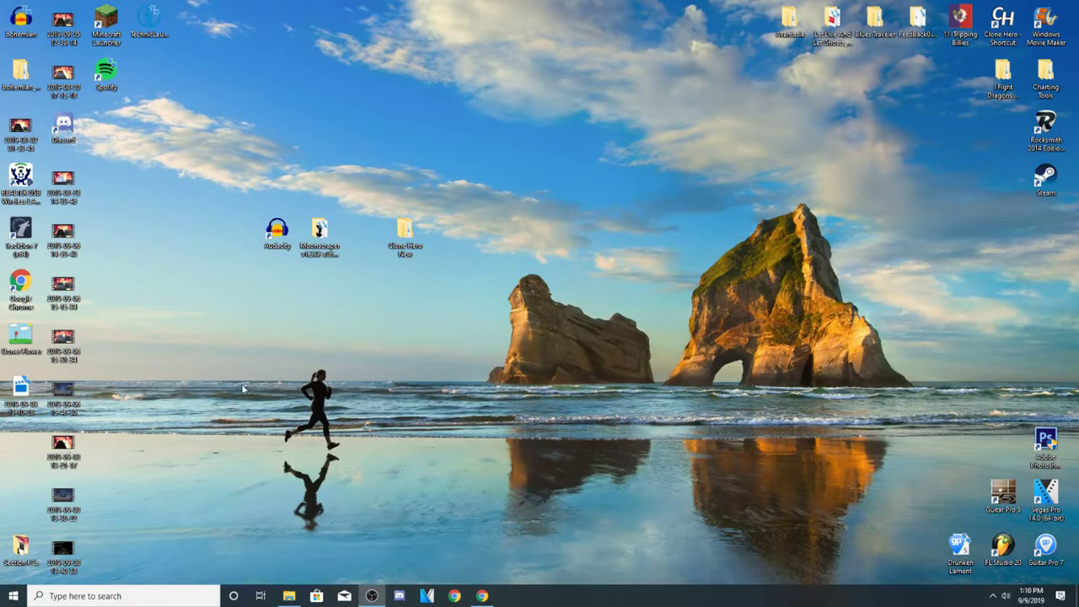
Step: Place the Clone Hero New folder beside Moonscraper, select the middle desktop icons, and restore Chorus
{"action": "mouse_move", "coordinate": [407, 255]}
{"action": "left_mouse_down"}
{"action": "mouse_move", "coordinate": [316, 230]}
{"action": "mouse_move", "coordinate": [361, 246]}
{"action": "left_mouse_up"}
{"action": "mouse_move", "coordinate": [370, 161]}
{"action": "left_mouse_down"}
{"action": "mouse_move", "coordinate": [337, 166]}
{"action": "mouse_move", "coordinate": [470, 337]}
{"action": "mouse_move", "coordinate": [227, 337]}
{"action": "mouse_move", "coordinate": [249, 335]}
{"action": "mouse_move", "coordinate": [229, 347]}
{"action": "left_mouse_up"}
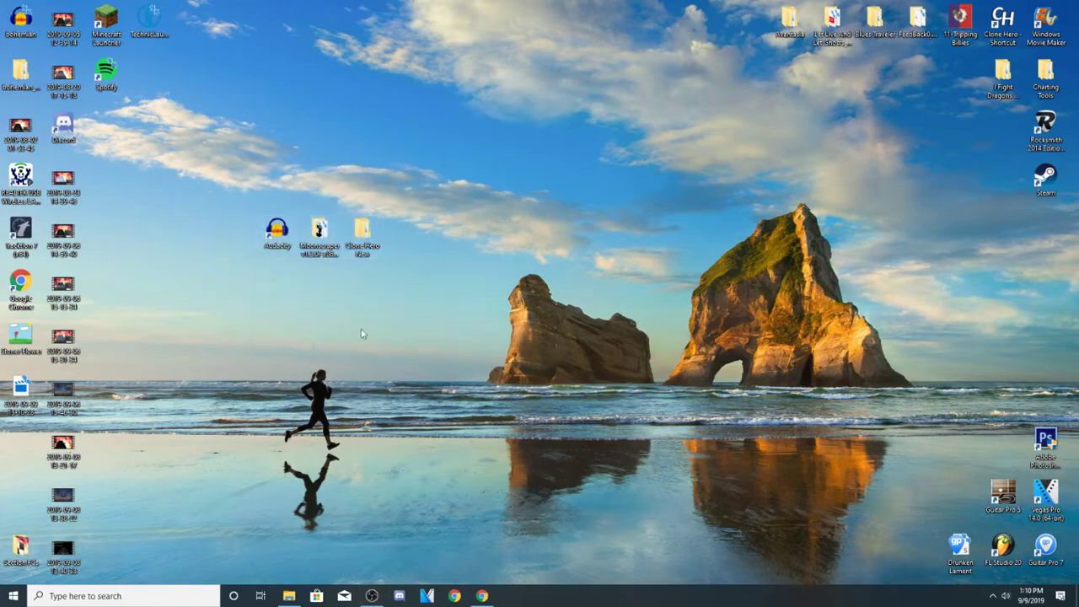
{"action": "mouse_move", "coordinate": [423, 302]}
{"action": "left_mouse_down"}
{"action": "mouse_move", "coordinate": [281, 193]}
{"action": "mouse_move", "coordinate": [215, 172]}
{"action": "mouse_move", "coordinate": [203, 183]}
{"action": "mouse_move", "coordinate": [351, 272]}
{"action": "mouse_move", "coordinate": [406, 285]}
{"action": "mouse_move", "coordinate": [232, 198]}
{"action": "mouse_move", "coordinate": [406, 296]}
{"action": "mouse_move", "coordinate": [229, 188]}
{"action": "left_mouse_up"}
{"action": "left_click", "coordinate": [486, 596]}
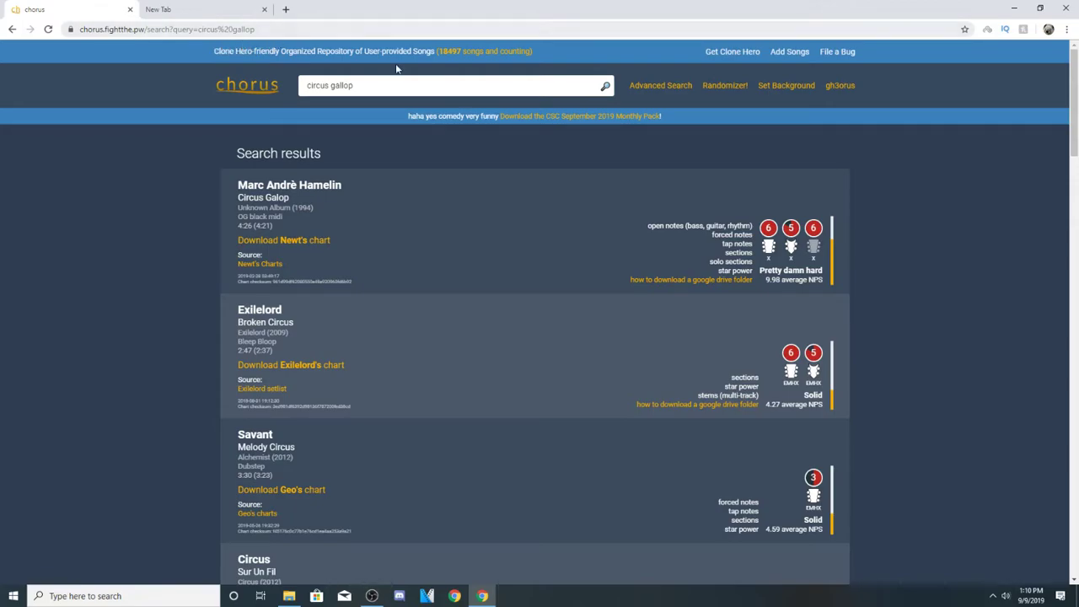
Step: Run a Chorus advanced search for all charts by charter fouriguy
{"action": "left_click", "coordinate": [672, 91]}
{"action": "left_click", "coordinate": [475, 164]}
{"action": "type", "text": "fourug"}
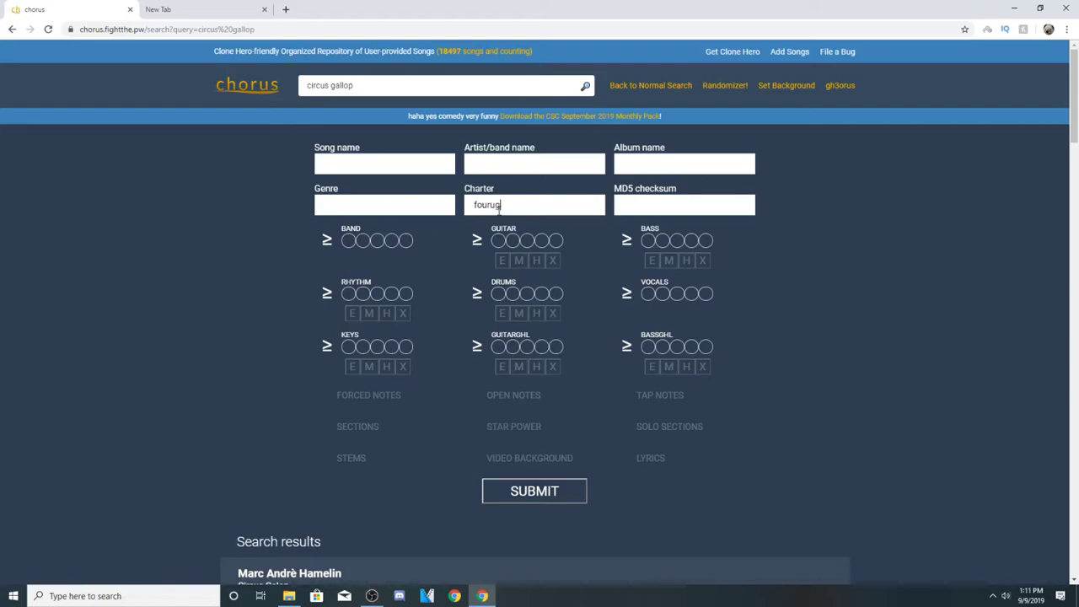
{"action": "key", "text": "BackSpace"}
{"action": "key", "text": "BackSpace"}
{"action": "type", "text": "y"}
{"action": "key", "text": "Return"}
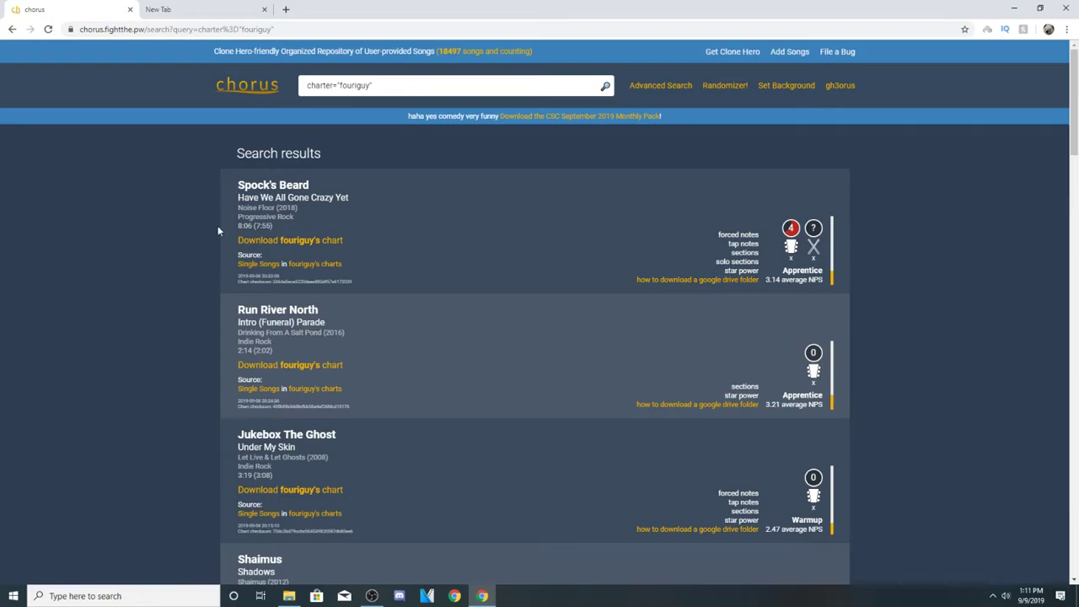
Step: Scroll through fouriguy's search results to locate the Incubus – Anna Molly chart
{"action": "scroll", "coordinate": [413, 294], "scroll_direction": "down", "scroll_amount": 2}
{"action": "scroll", "coordinate": [413, 295], "scroll_direction": "up", "scroll_amount": 2}
{"action": "scroll", "coordinate": [484, 323], "scroll_direction": "down", "scroll_amount": 2}
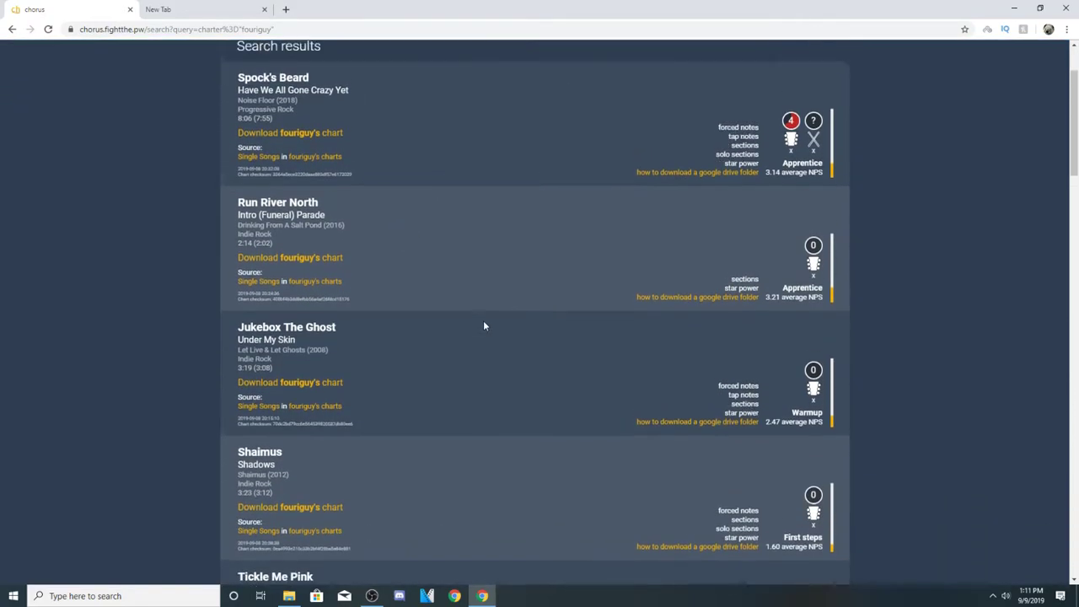
{"action": "scroll", "coordinate": [484, 323], "scroll_direction": "up", "scroll_amount": 2}
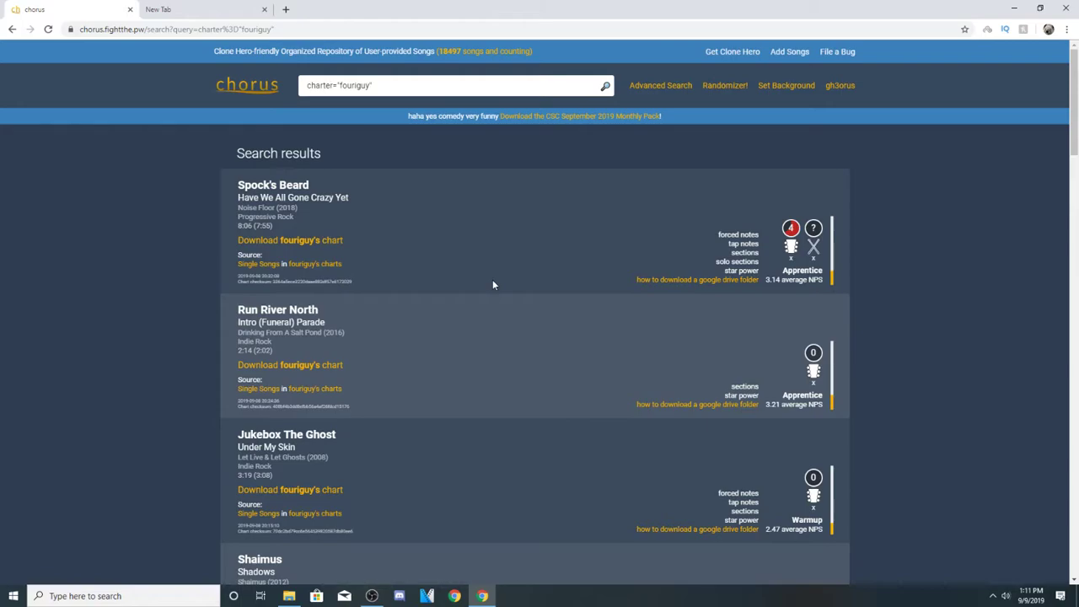
{"action": "scroll", "coordinate": [493, 287], "scroll_direction": "down", "scroll_amount": 4}
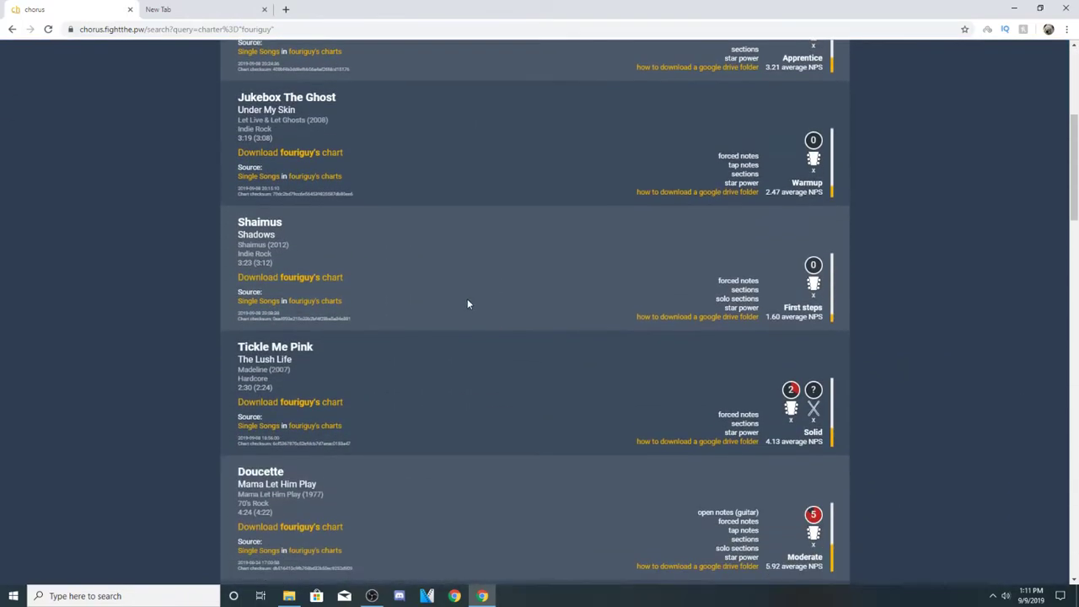
{"action": "scroll", "coordinate": [468, 304], "scroll_direction": "down", "scroll_amount": 3}
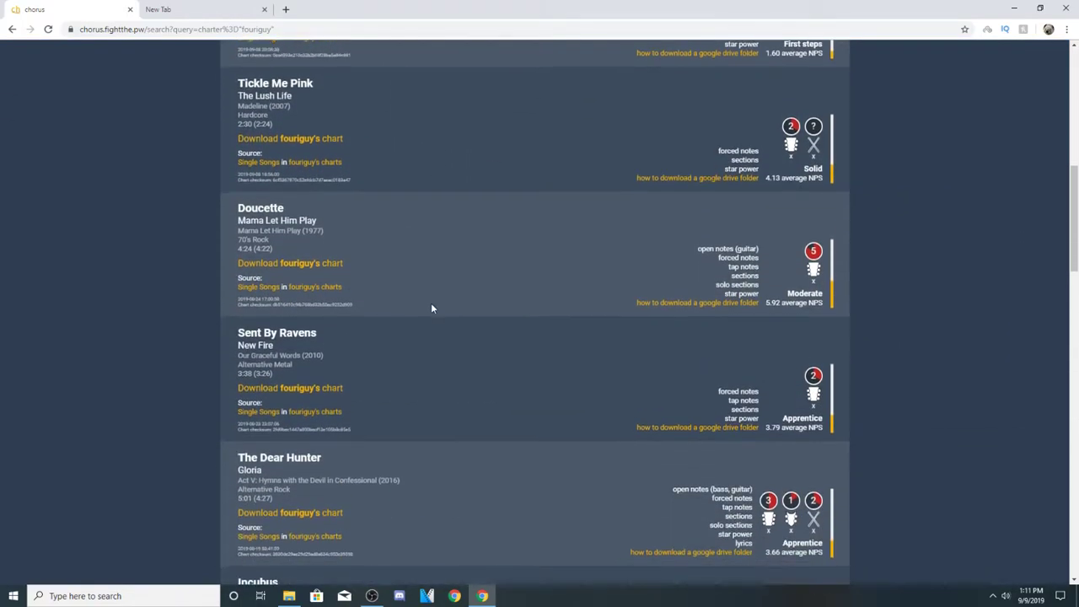
{"action": "scroll", "coordinate": [430, 307], "scroll_direction": "down", "scroll_amount": 4}
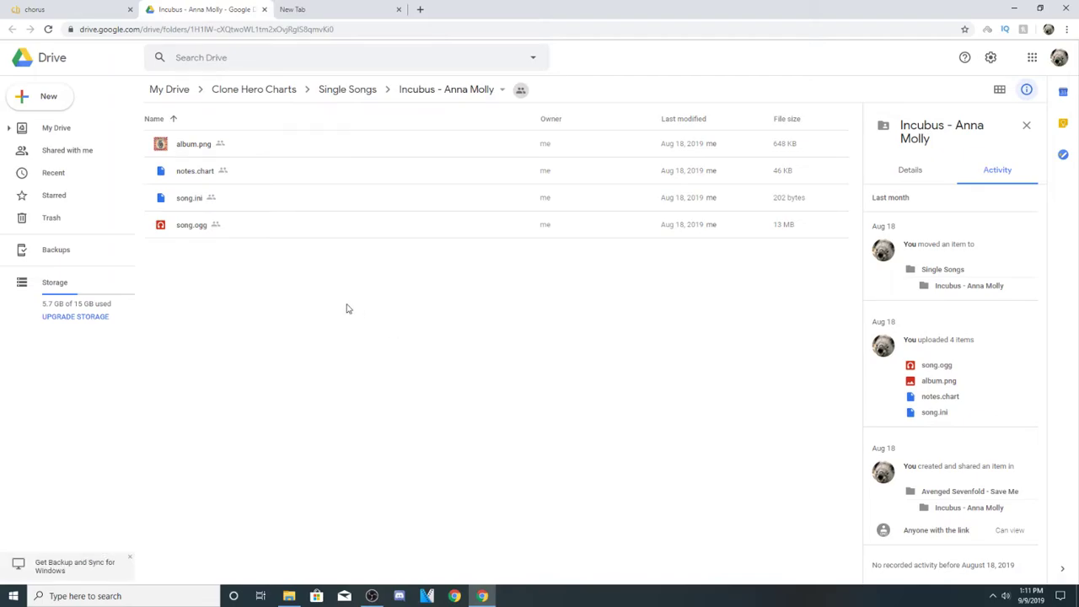
Step: Select album.png, notes.chart, song.ini and song.ogg and download them together as a zip
{"action": "mouse_move", "coordinate": [253, 226]}
{"action": "left_mouse_down"}
{"action": "mouse_move", "coordinate": [212, 149]}
{"action": "mouse_move", "coordinate": [284, 272]}
{"action": "left_mouse_up"}
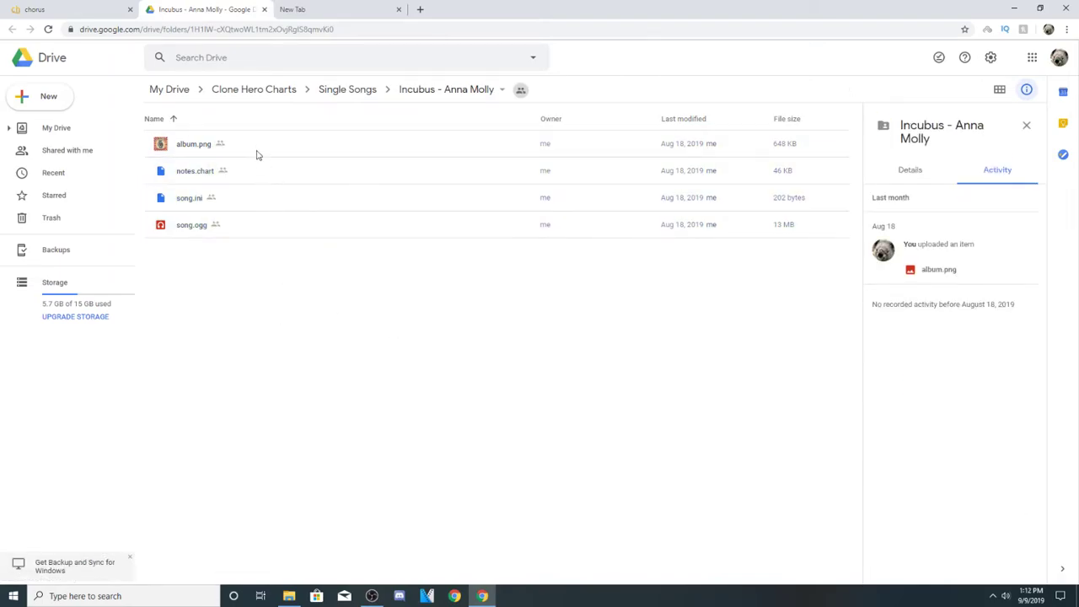
{"action": "left_click_drag", "start_coordinate": [265, 260], "coordinate": [244, 149]}
{"action": "right_click", "coordinate": [275, 206]}
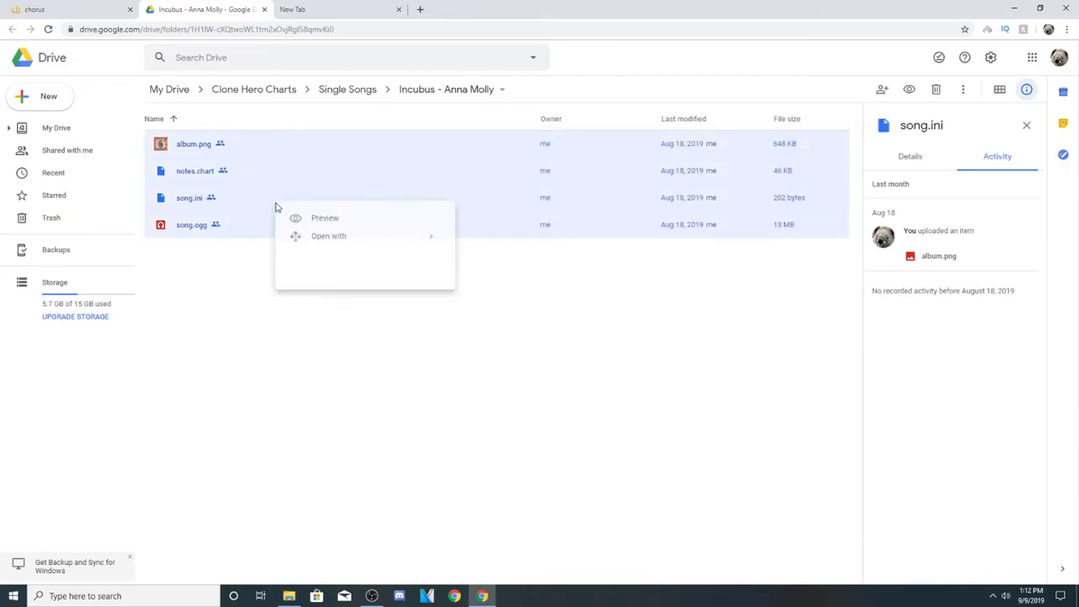
{"action": "left_click", "coordinate": [337, 386]}
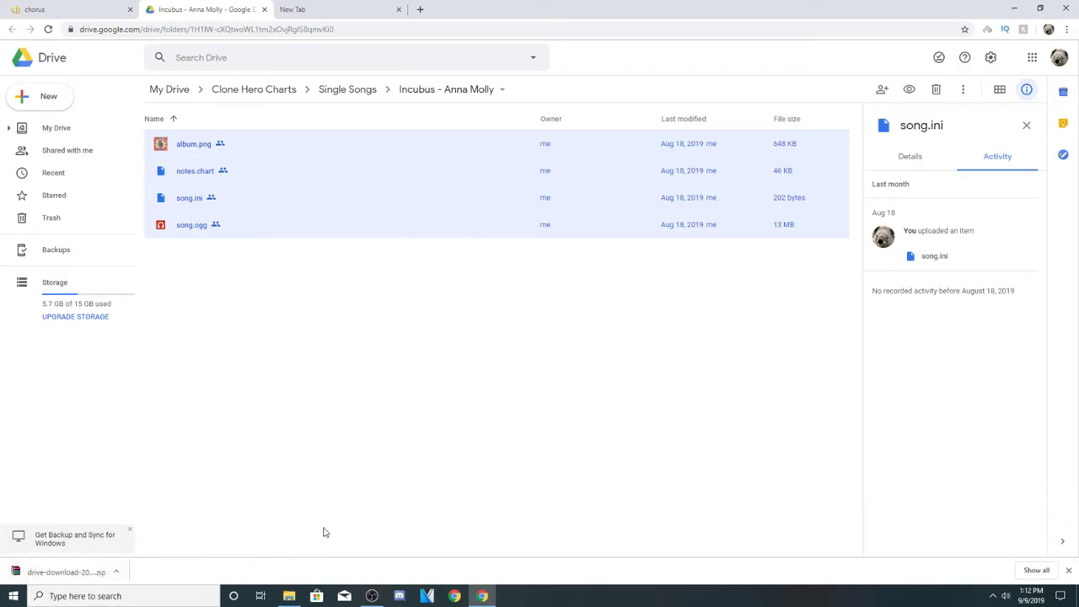
{"action": "left_click", "coordinate": [323, 444]}
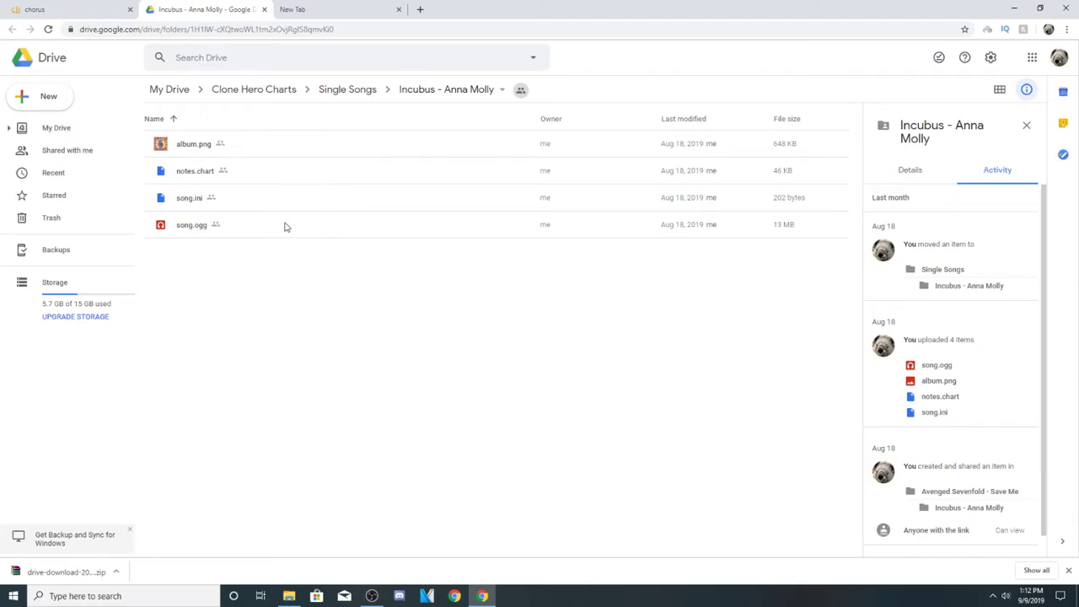
Step: Create a new Google Drive folder named 'Incubus - Anna Molly'
{"action": "right_click", "coordinate": [276, 317]}
{"action": "left_click", "coordinate": [353, 341]}
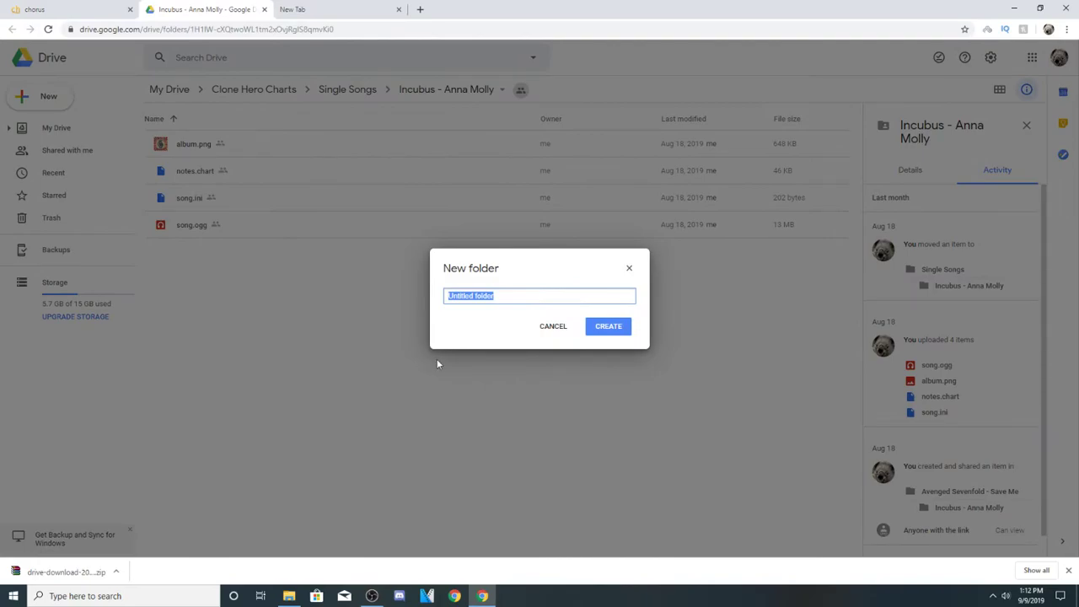
{"action": "type", "text": "A"}
{"action": "type", "text": "y"}
{"action": "type", "text": "Incub"}
{"action": "type", "text": "us -"}
{"action": "key", "text": "Return"}
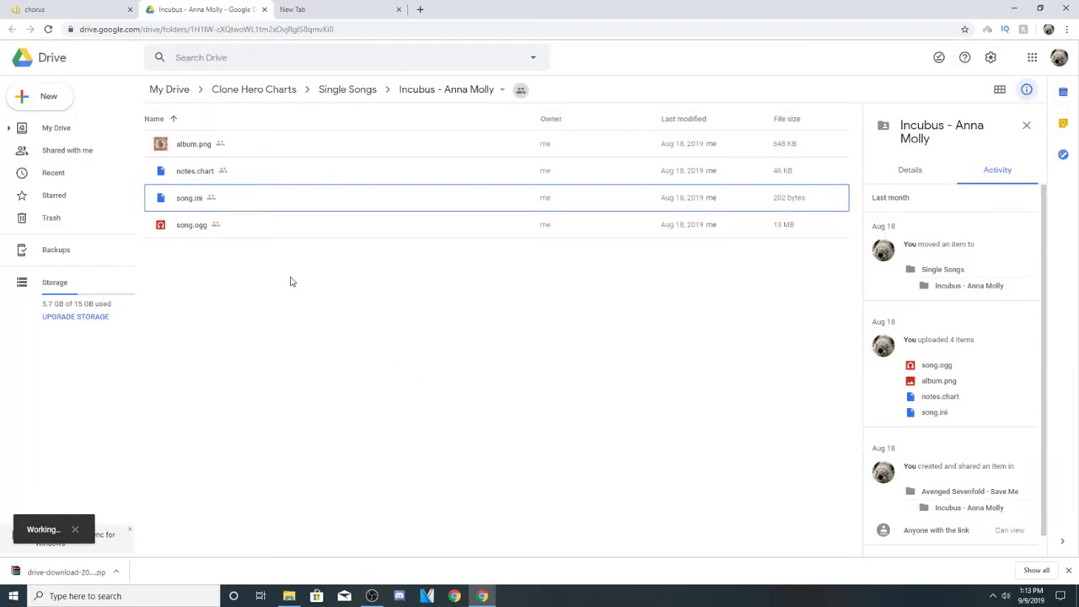
Step: Move album.png, notes.chart, song.ini and song.ogg into the new folder, accepting the sharing warnings
{"action": "left_click_drag", "start_coordinate": [236, 283], "coordinate": [241, 169]}
{"action": "mouse_move", "coordinate": [258, 307]}
{"action": "left_mouse_down"}
{"action": "mouse_move", "coordinate": [232, 286]}
{"action": "mouse_move", "coordinate": [216, 224]}
{"action": "mouse_move", "coordinate": [179, 164]}
{"action": "mouse_move", "coordinate": [200, 237]}
{"action": "mouse_move", "coordinate": [157, 163]}
{"action": "mouse_move", "coordinate": [193, 295]}
{"action": "left_mouse_up"}
{"action": "mouse_move", "coordinate": [224, 182]}
{"action": "left_mouse_down"}
{"action": "mouse_move", "coordinate": [269, 171]}
{"action": "mouse_move", "coordinate": [281, 153]}
{"action": "mouse_move", "coordinate": [261, 147]}
{"action": "left_mouse_up"}
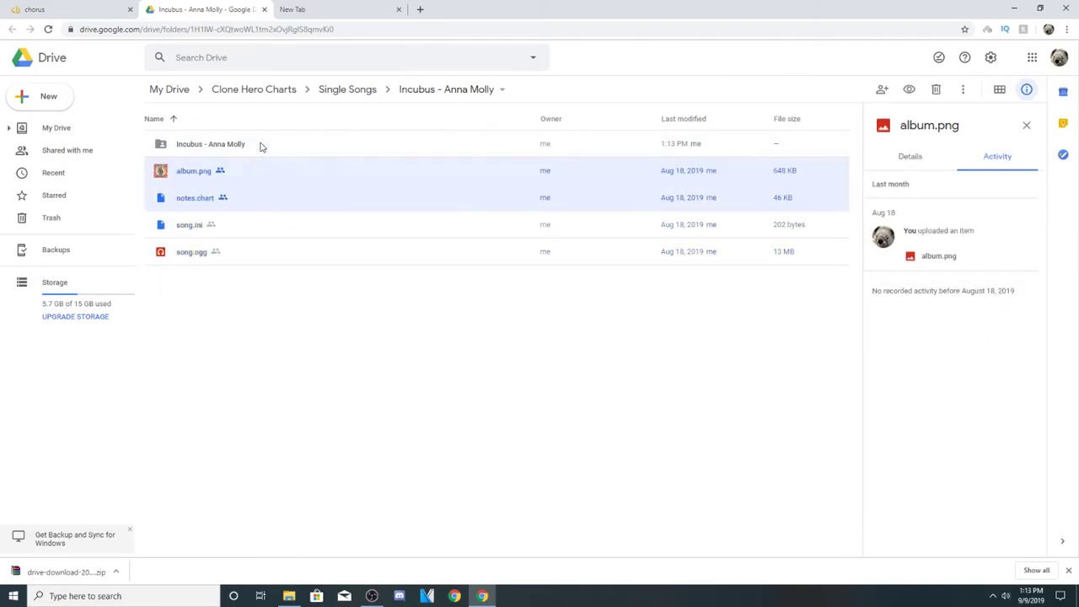
{"action": "left_click", "coordinate": [672, 331]}
{"action": "mouse_move", "coordinate": [267, 234]}
{"action": "left_mouse_down"}
{"action": "mouse_move", "coordinate": [248, 173]}
{"action": "mouse_move", "coordinate": [279, 167]}
{"action": "mouse_move", "coordinate": [258, 150]}
{"action": "left_mouse_up"}
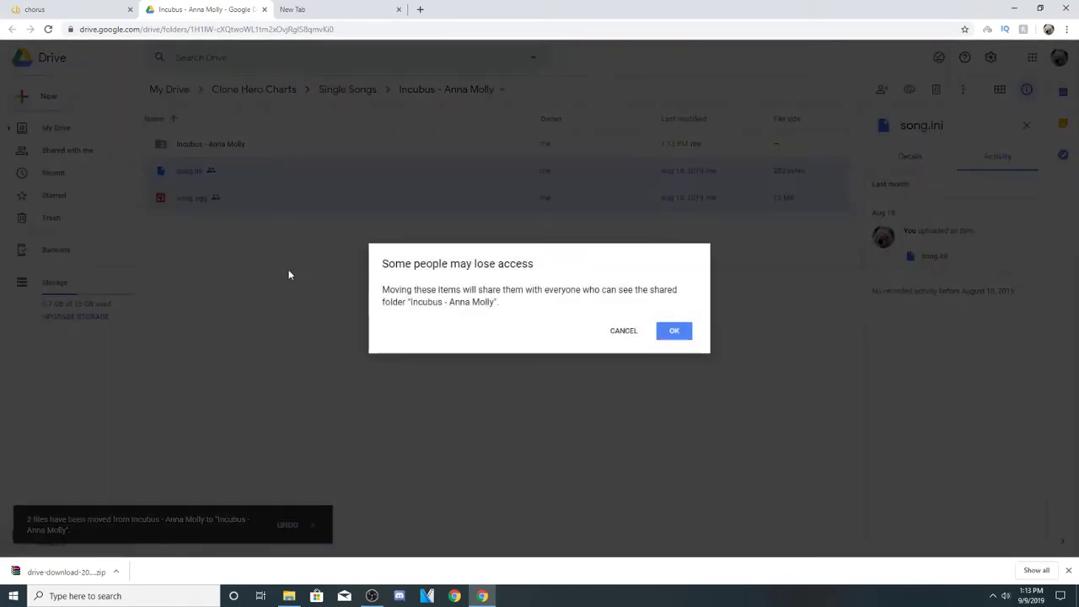
{"action": "left_click", "coordinate": [674, 330]}
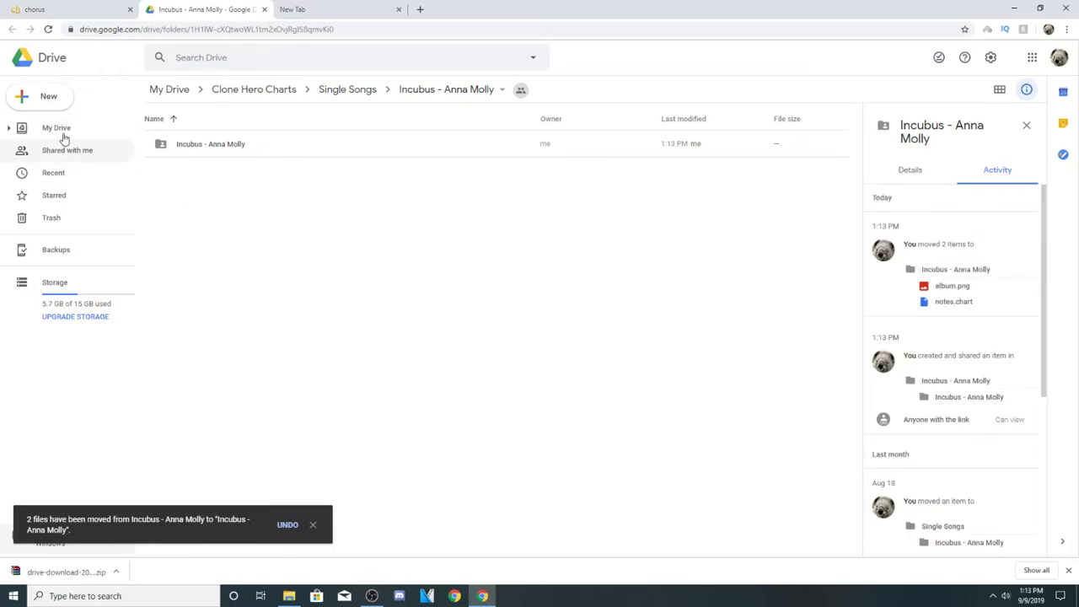
Step: Check the new folder's actions, then open the downloaded drive-download zip from the download bar
{"action": "left_click", "coordinate": [212, 149]}
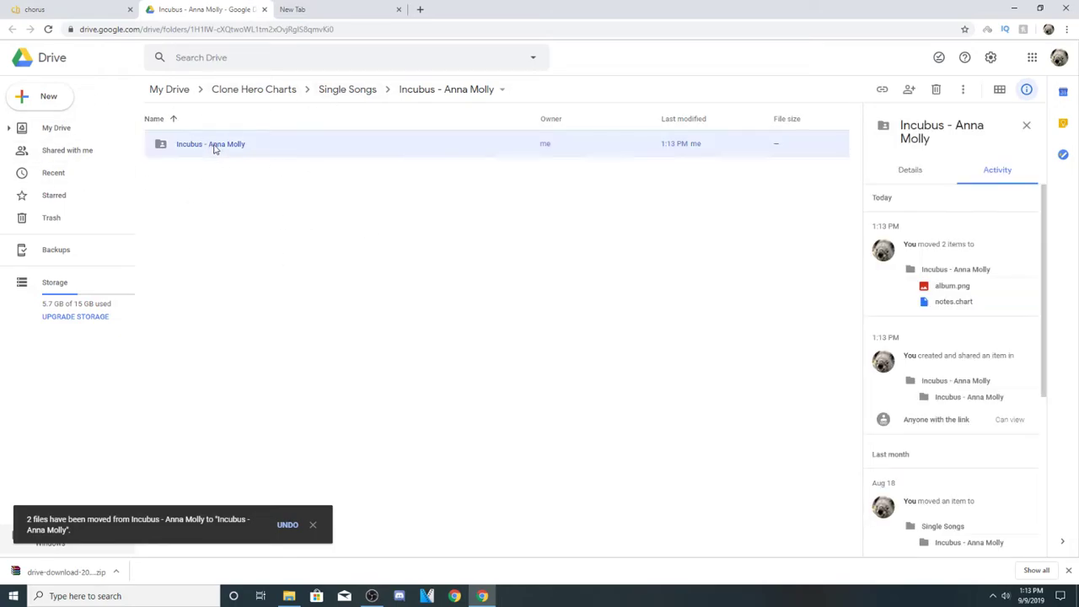
{"action": "right_click", "coordinate": [212, 146]}
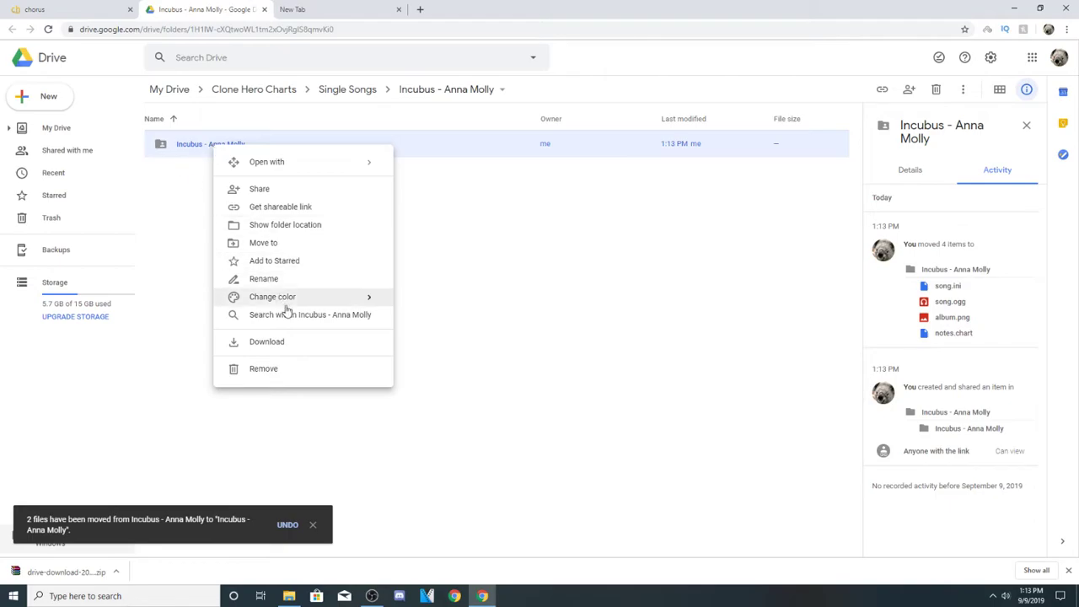
{"action": "left_click", "coordinate": [506, 325]}
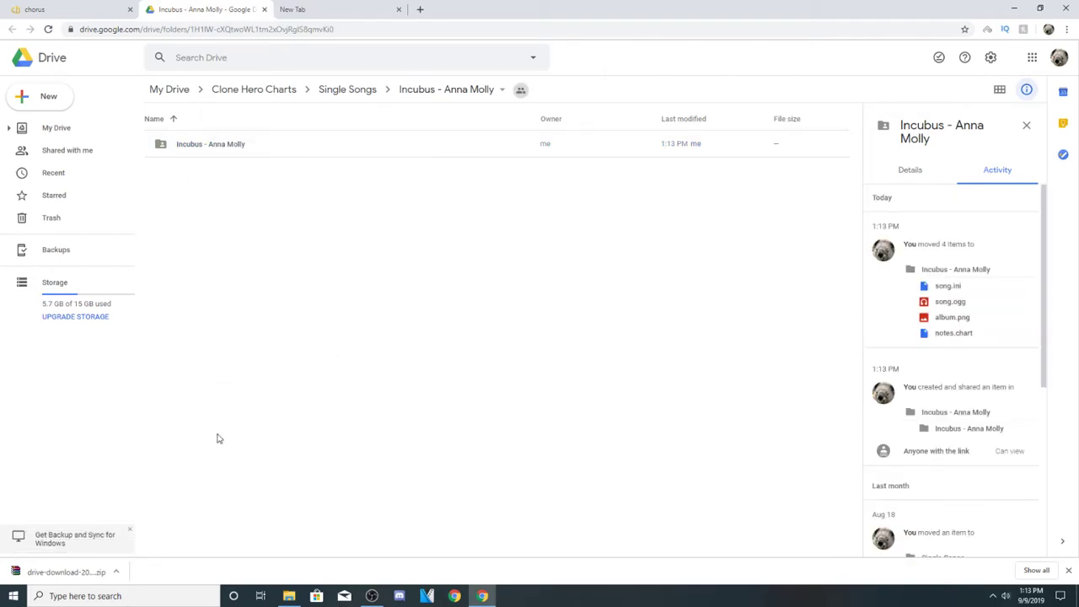
{"action": "left_click", "coordinate": [84, 571]}
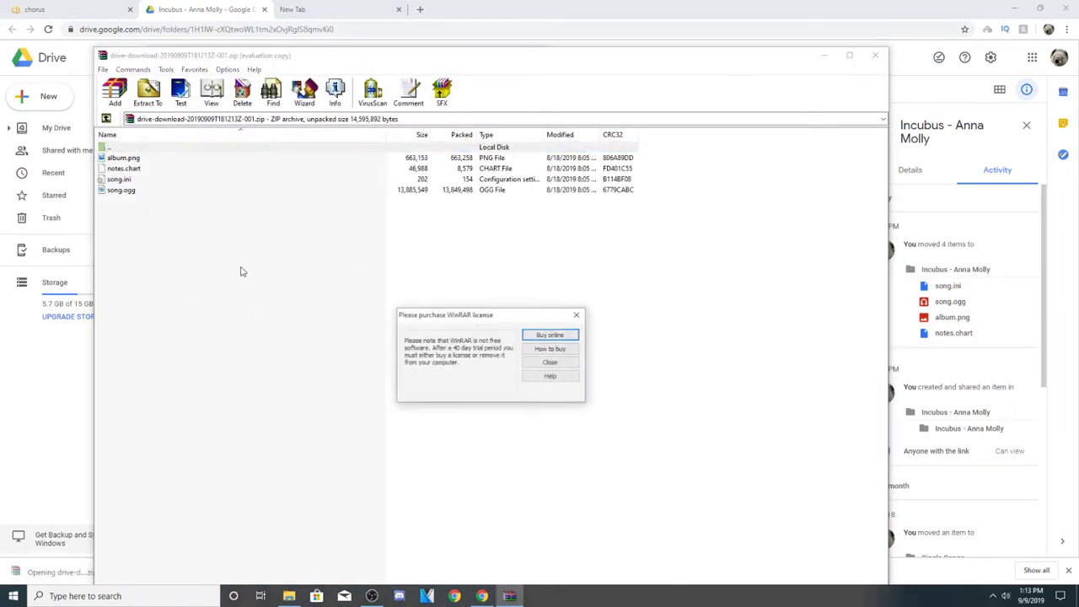
Step: Dismiss WinRAR's licence reminder, move the archive window aside, and minimize Chrome
{"action": "left_click", "coordinate": [551, 363]}
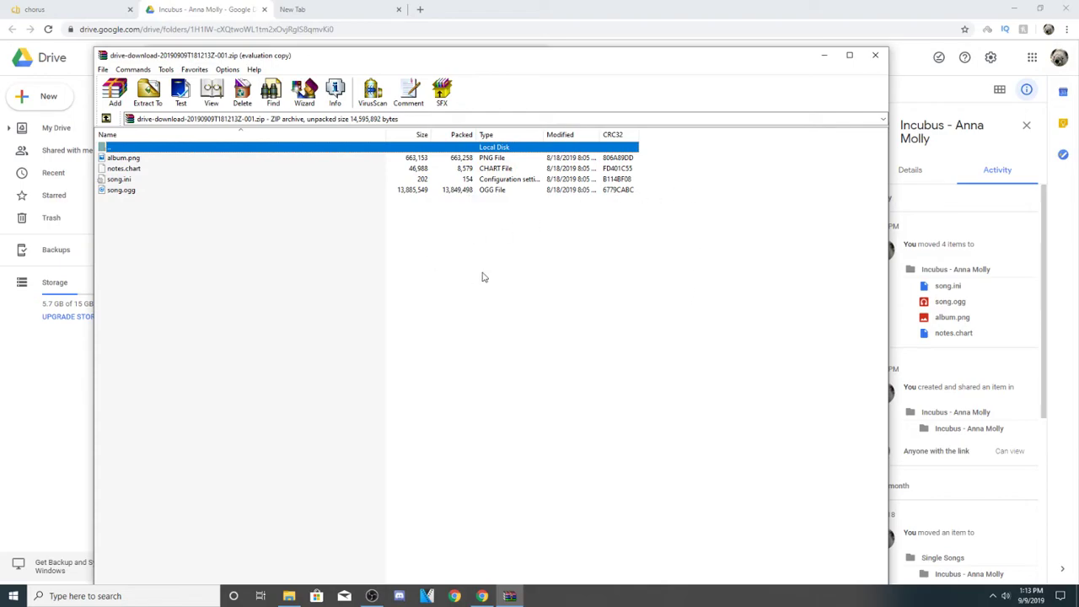
{"action": "mouse_move", "coordinate": [349, 59]}
{"action": "left_mouse_down"}
{"action": "mouse_move", "coordinate": [440, 108]}
{"action": "mouse_move", "coordinate": [417, 70]}
{"action": "left_mouse_up"}
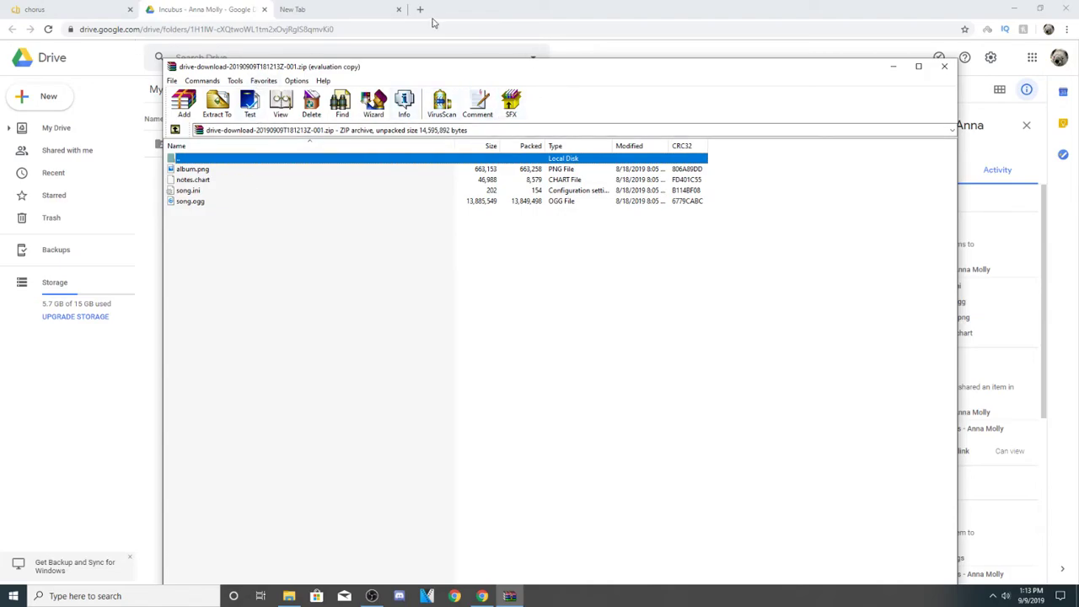
{"action": "left_click", "coordinate": [1014, 9]}
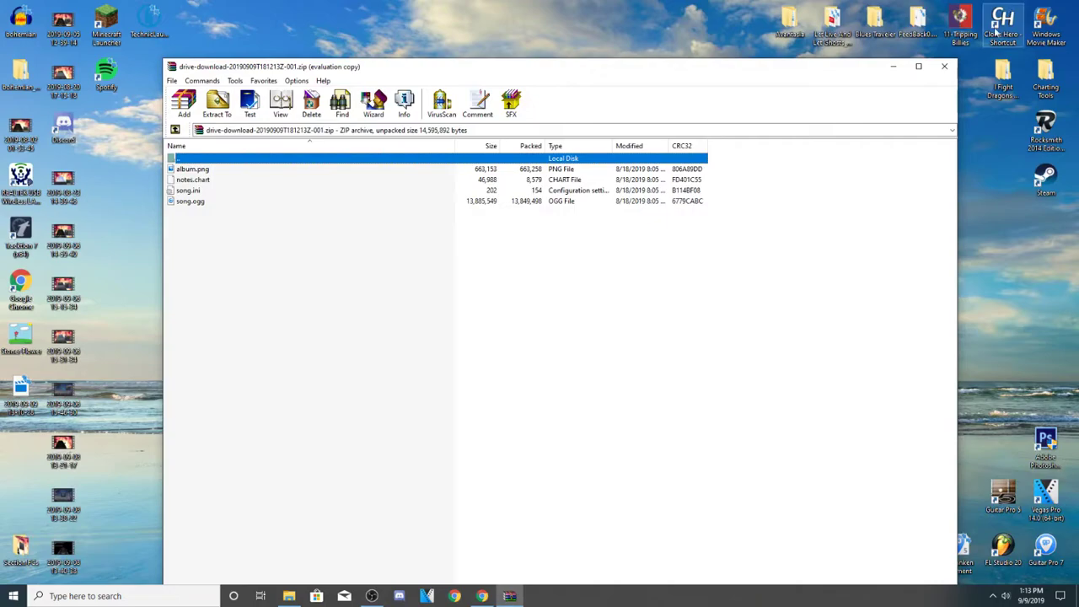
Step: Navigate Clone Hero New > clonehero-win64 (1) > clonehero-win64 > Songs in File Explorer
{"action": "left_click", "coordinate": [893, 66]}
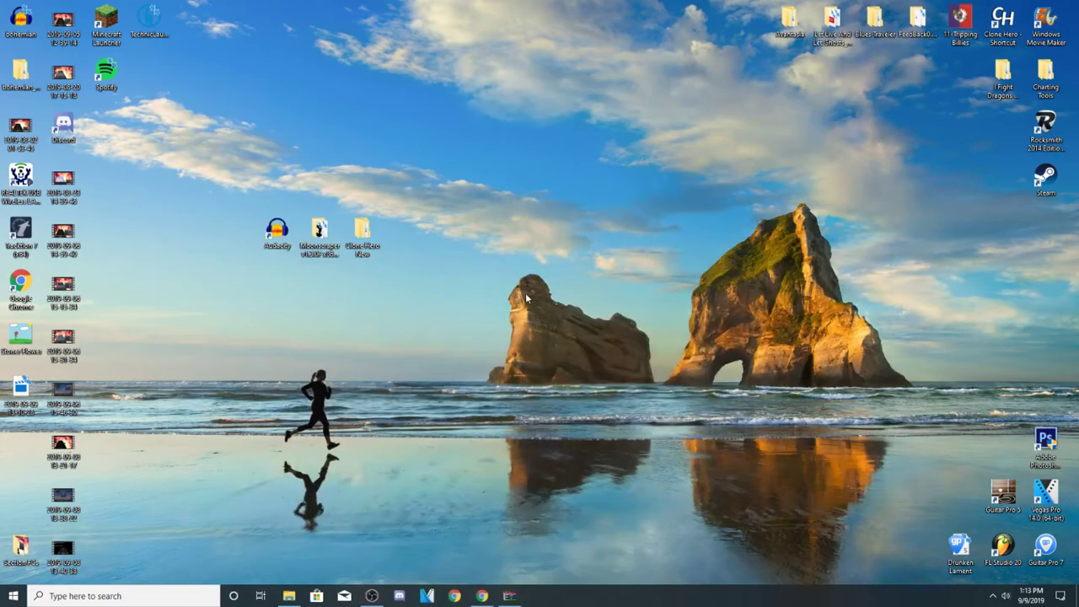
{"action": "double_click", "coordinate": [358, 250]}
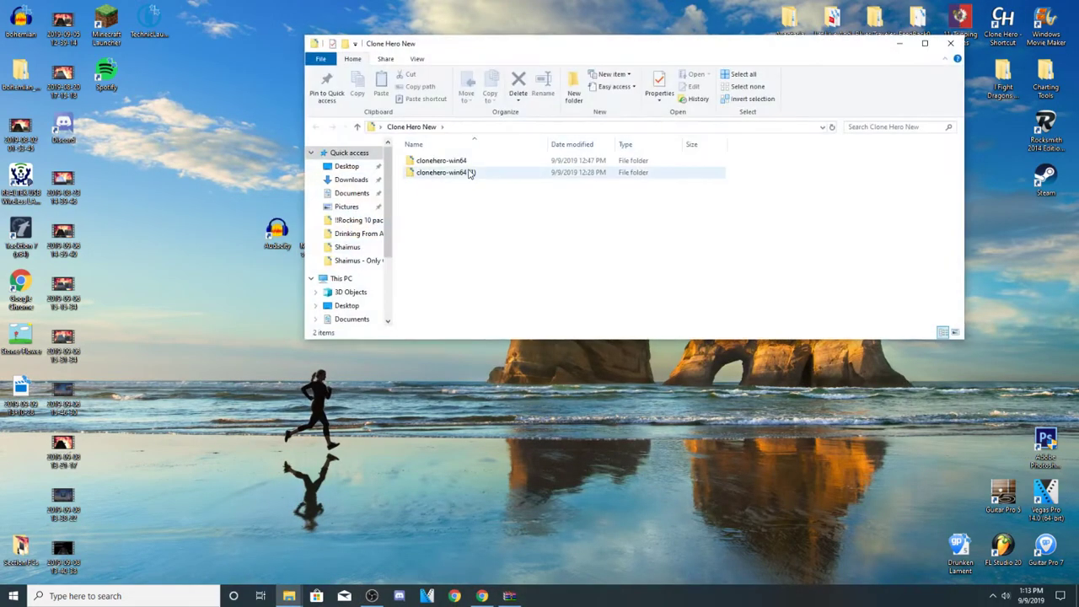
{"action": "double_click", "coordinate": [470, 173]}
{"action": "double_click", "coordinate": [468, 162]}
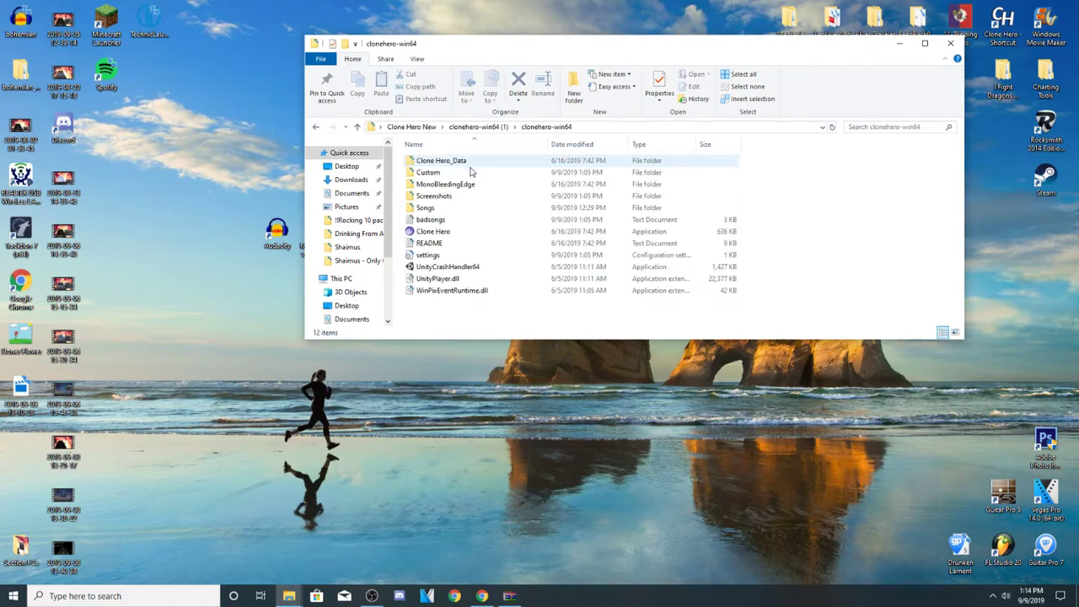
{"action": "double_click", "coordinate": [440, 208]}
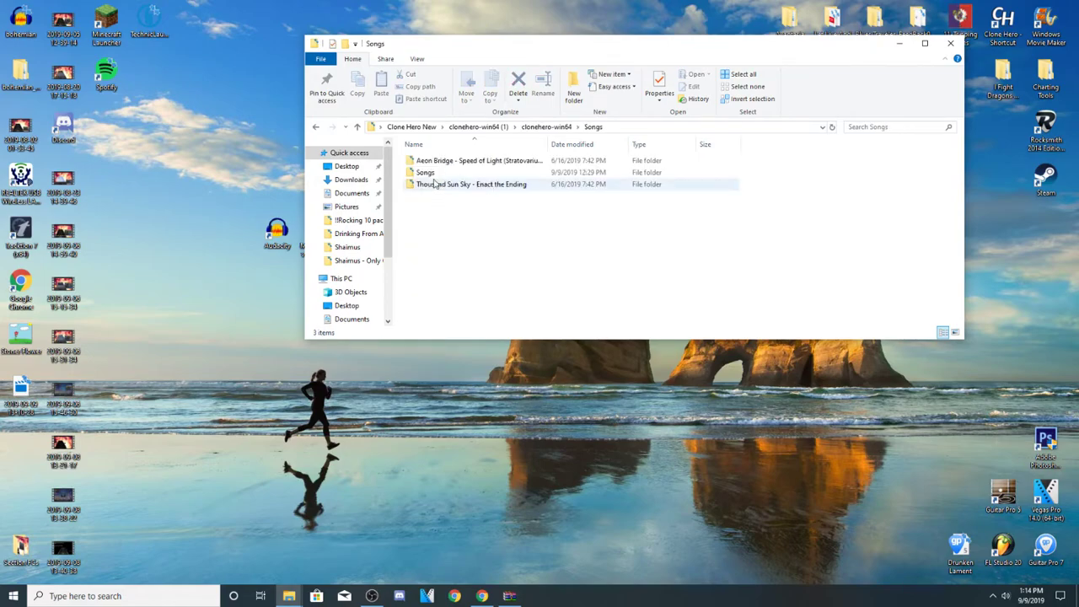
{"action": "double_click", "coordinate": [430, 172]}
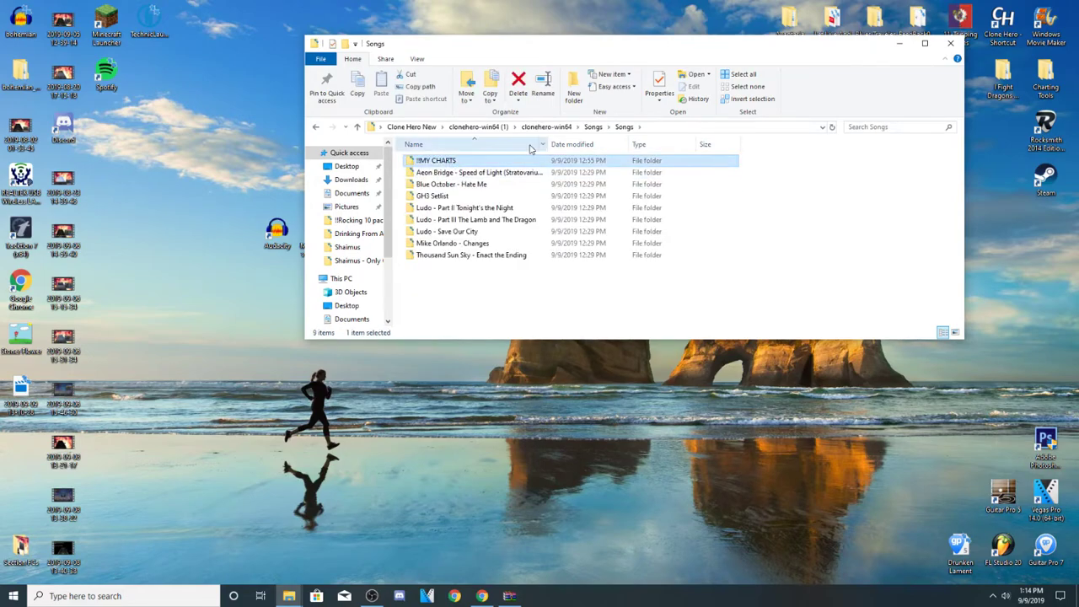
Step: Look inside the inner Songs and !!MY CHARTS folders, then return to the outer Songs folder
{"action": "left_click", "coordinate": [593, 127]}
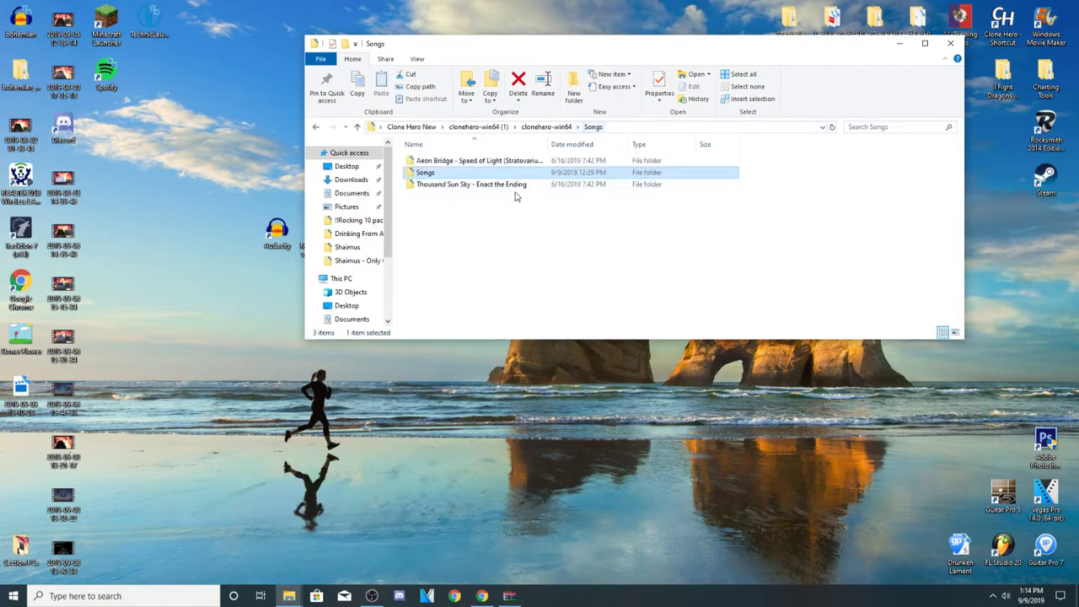
{"action": "double_click", "coordinate": [444, 173]}
{"action": "double_click", "coordinate": [440, 161]}
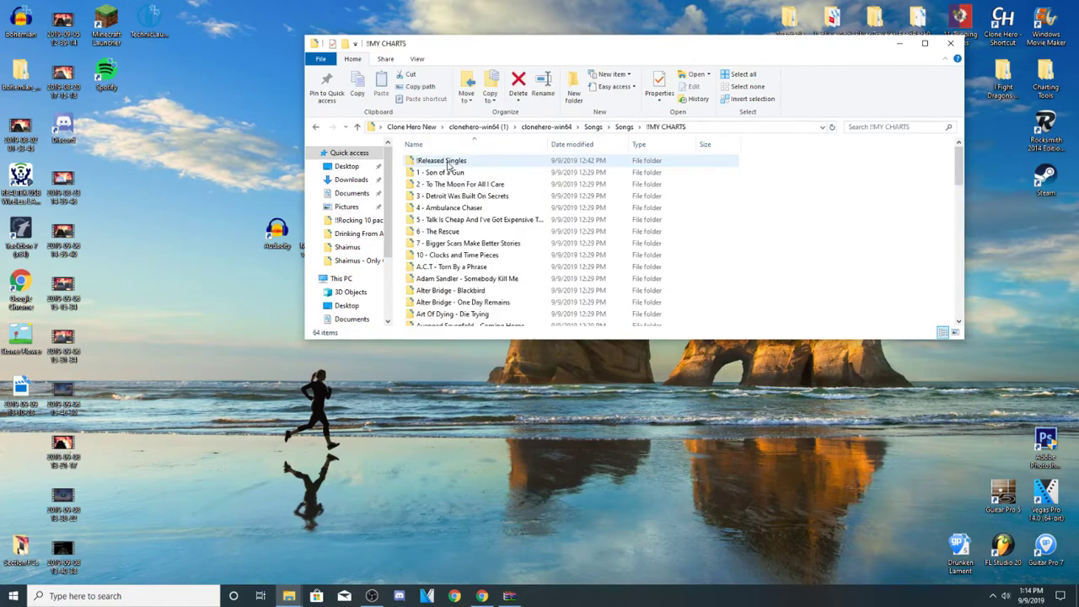
{"action": "left_click", "coordinate": [625, 126]}
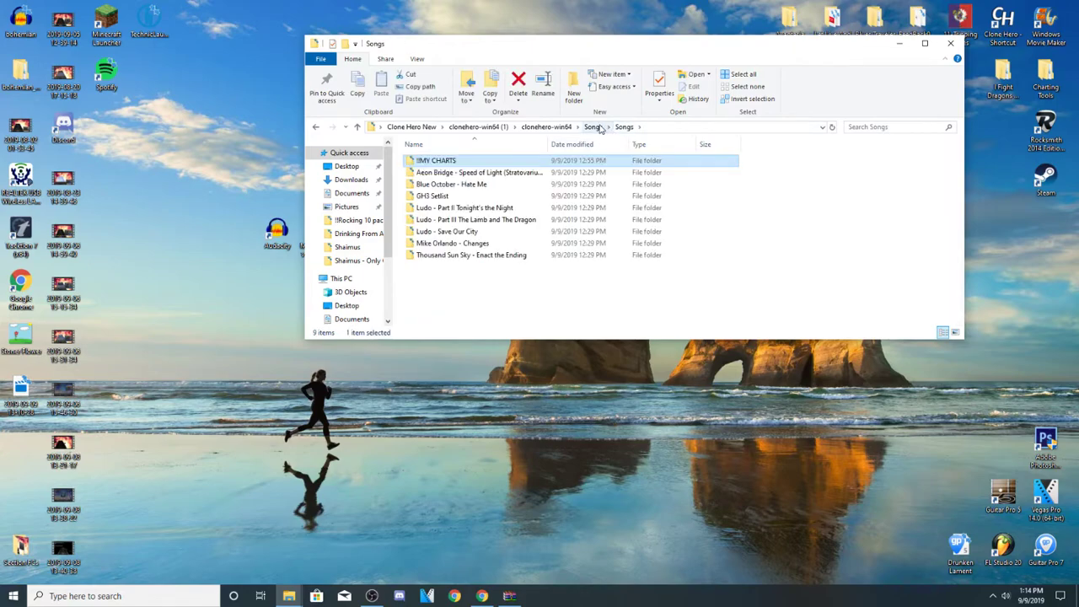
{"action": "left_click", "coordinate": [593, 126]}
{"action": "left_click", "coordinate": [468, 222]}
{"action": "right_click", "coordinate": [466, 219]}
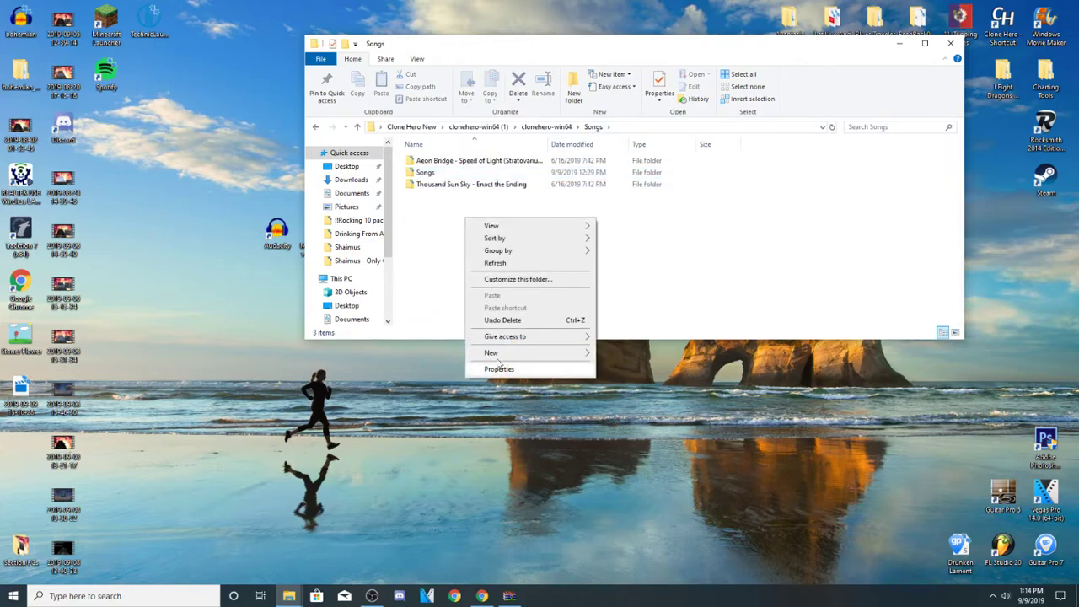
Step: Make a new 'Incubus - Anna Molly' folder in Songs and open the empty folder
{"action": "mouse_move", "coordinate": [504, 354]}
{"action": "left_click", "coordinate": [618, 359]}
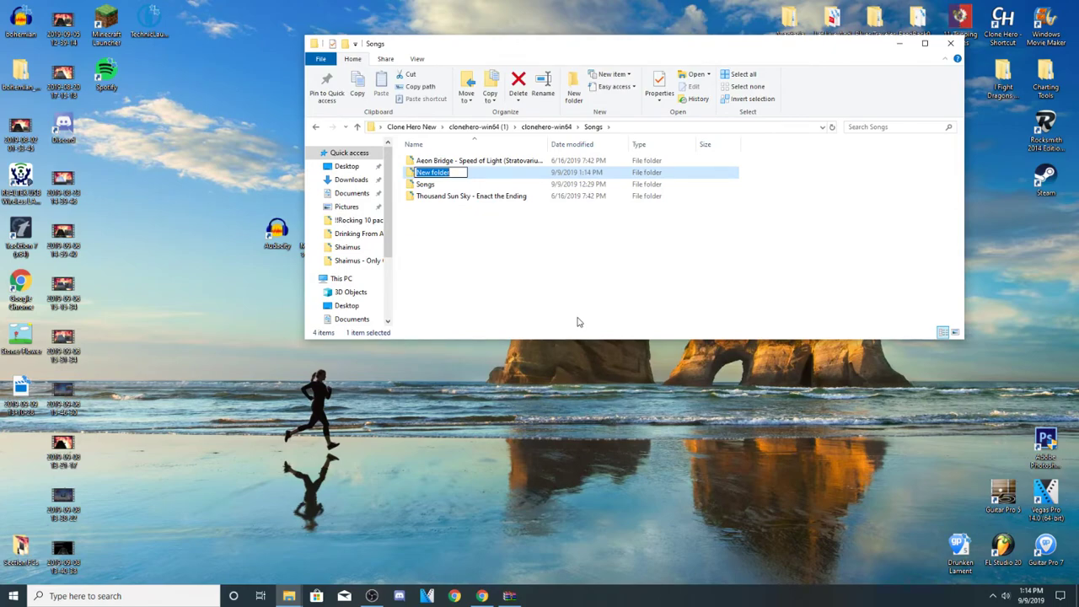
{"action": "type", "text": "INCU"}
{"action": "key", "text": "BackSpace"}
{"action": "key", "text": "BackSpace"}
{"action": "key", "text": "BackSpace"}
{"action": "type", "text": "ncubus - Anna "}
{"action": "type", "text": "Molly"}
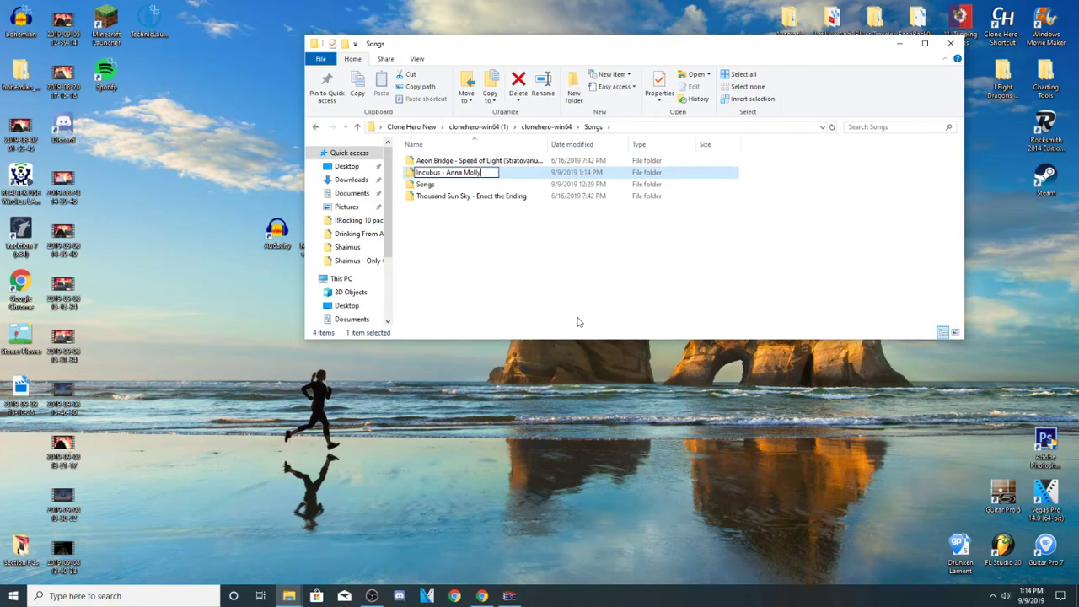
{"action": "key", "text": "Return"}
{"action": "double_click", "coordinate": [499, 173]}
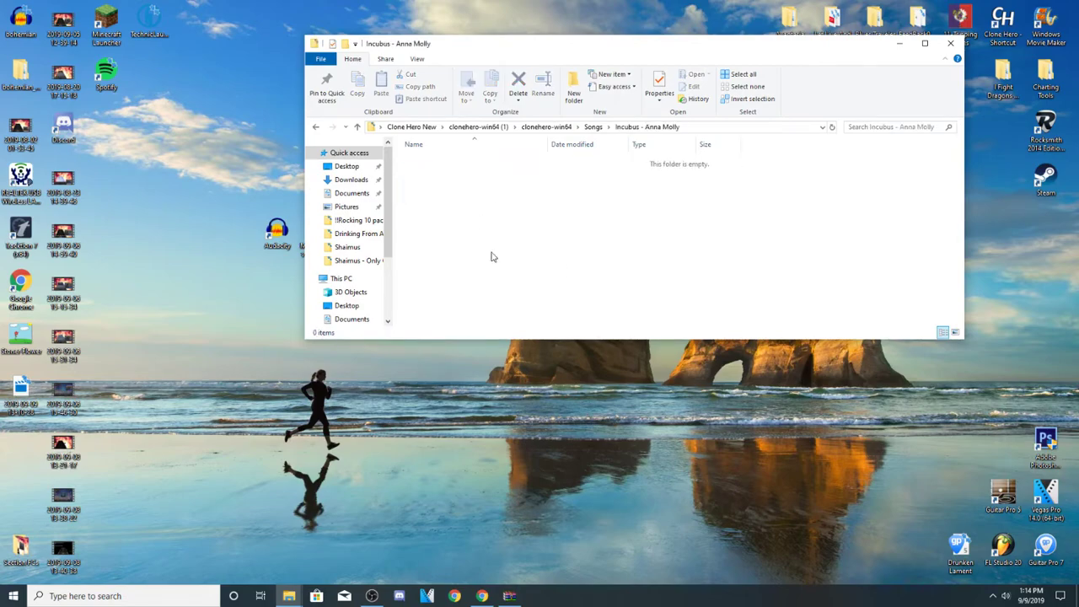
Step: Drag all four chart files from WinRAR into Incubus - Anna Molly, close WinRAR, and open song.ini
{"action": "left_click", "coordinate": [510, 595]}
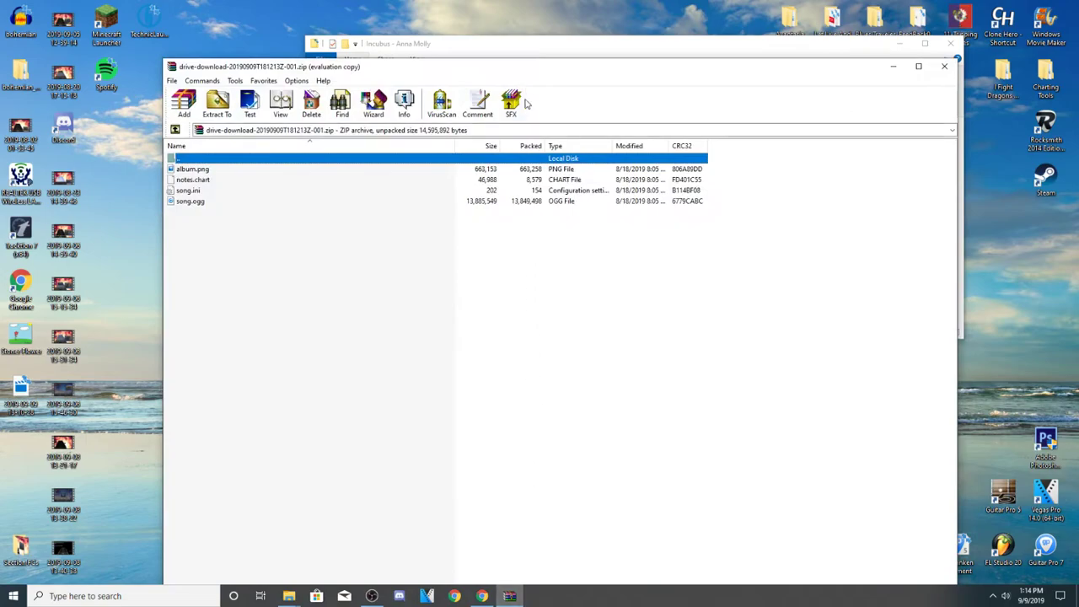
{"action": "mouse_move", "coordinate": [527, 67]}
{"action": "left_mouse_down"}
{"action": "mouse_move", "coordinate": [581, 194]}
{"action": "mouse_move", "coordinate": [609, 297]}
{"action": "left_mouse_up"}
{"action": "mouse_move", "coordinate": [425, 456]}
{"action": "left_mouse_down"}
{"action": "mouse_move", "coordinate": [320, 396]}
{"action": "mouse_move", "coordinate": [307, 406]}
{"action": "mouse_move", "coordinate": [346, 398]}
{"action": "mouse_move", "coordinate": [496, 236]}
{"action": "mouse_move", "coordinate": [501, 201]}
{"action": "left_mouse_up"}
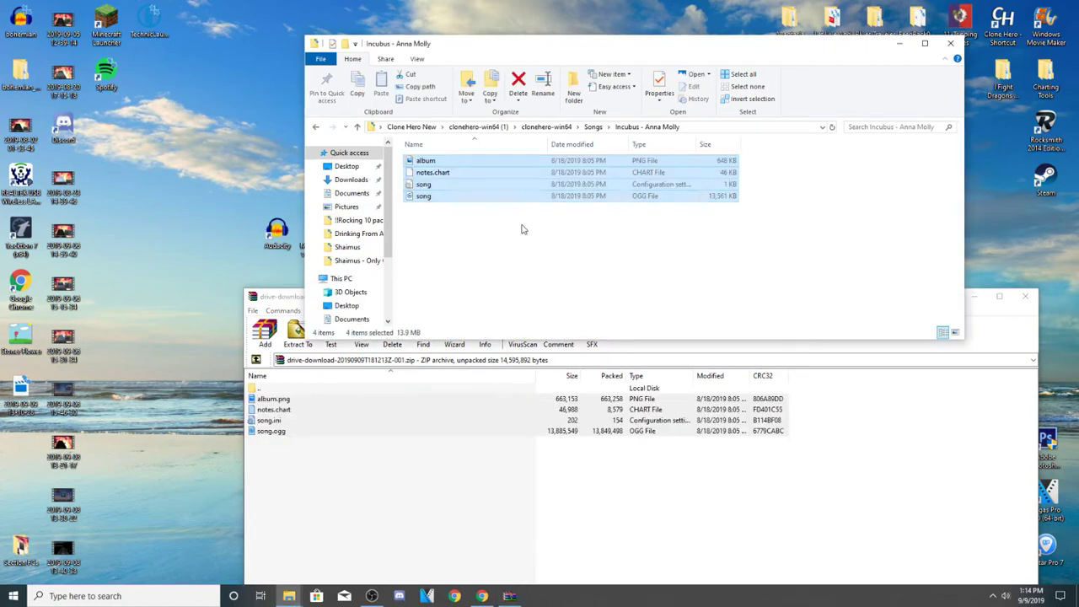
{"action": "left_click", "coordinate": [895, 378]}
{"action": "left_click", "coordinate": [1025, 296]}
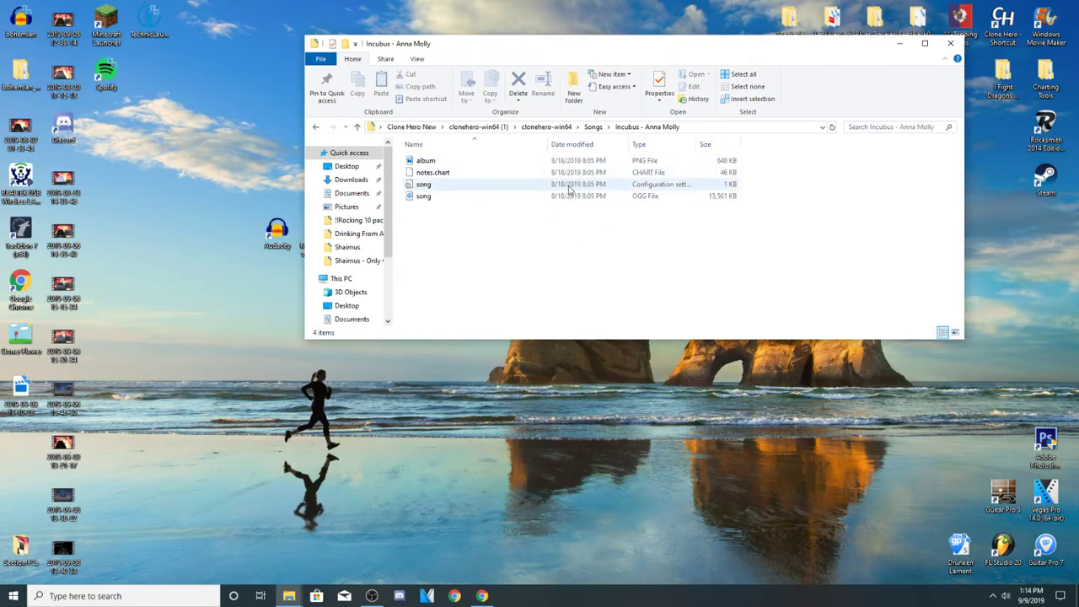
{"action": "double_click", "coordinate": [428, 184]}
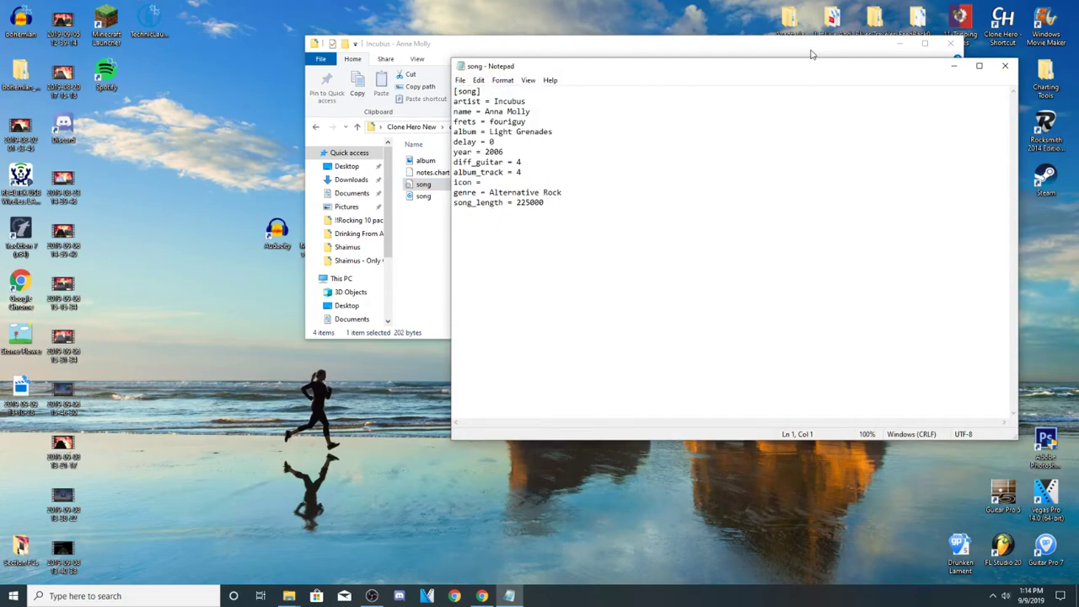
Step: Close Notepad, confirm the new chart folder in the game's Songs folder, and launch Clone Hero
{"action": "left_click", "coordinate": [1004, 66]}
{"action": "left_click", "coordinate": [950, 43]}
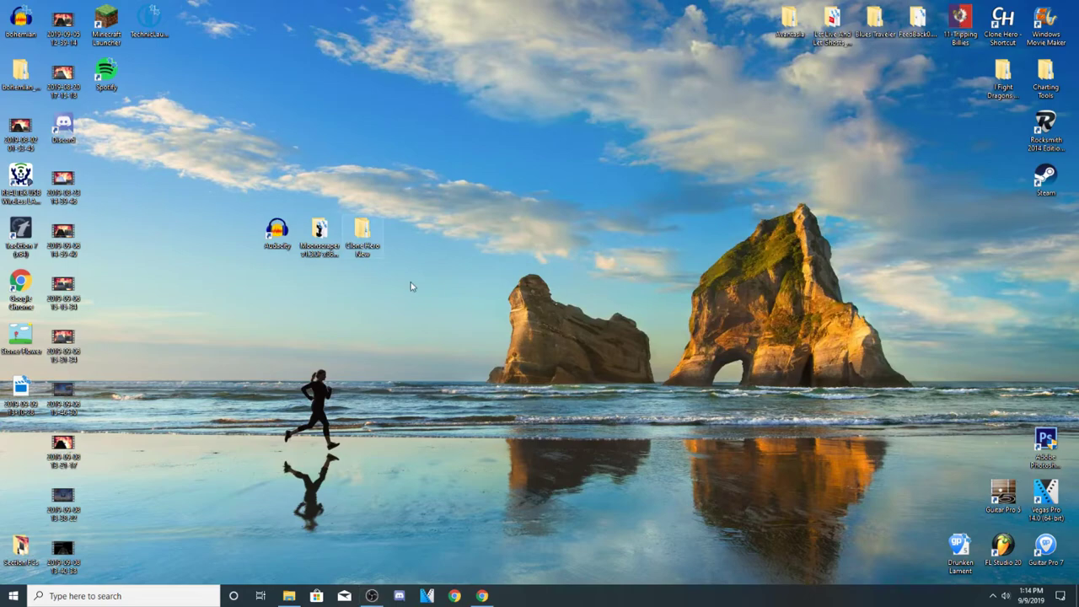
{"action": "double_click", "coordinate": [363, 236]}
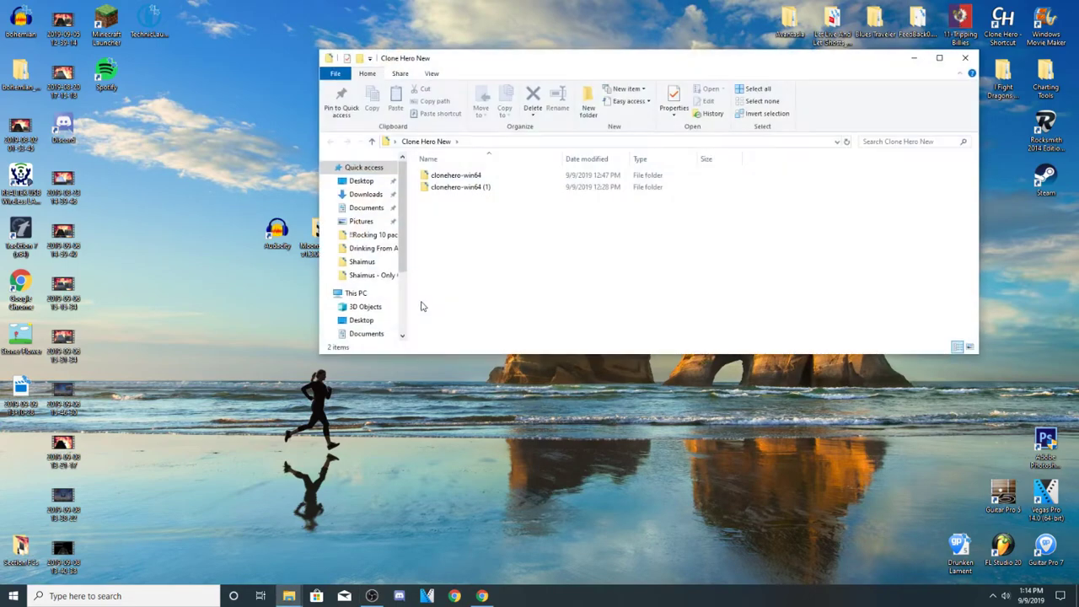
{"action": "double_click", "coordinate": [481, 189]}
{"action": "double_click", "coordinate": [459, 177]}
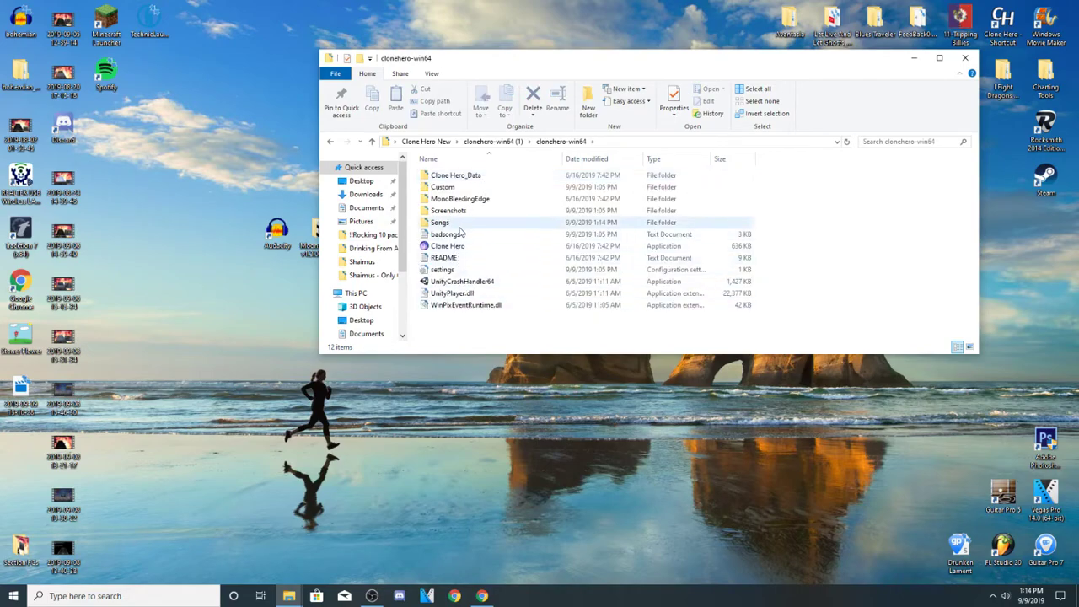
{"action": "double_click", "coordinate": [459, 226]}
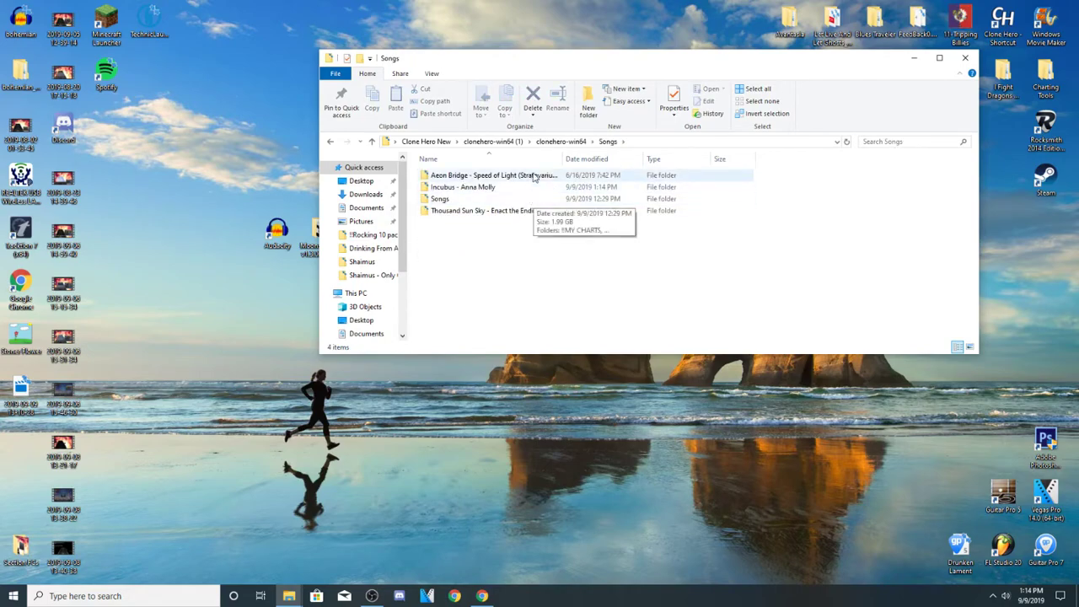
{"action": "left_click", "coordinate": [561, 141]}
{"action": "double_click", "coordinate": [453, 246]}
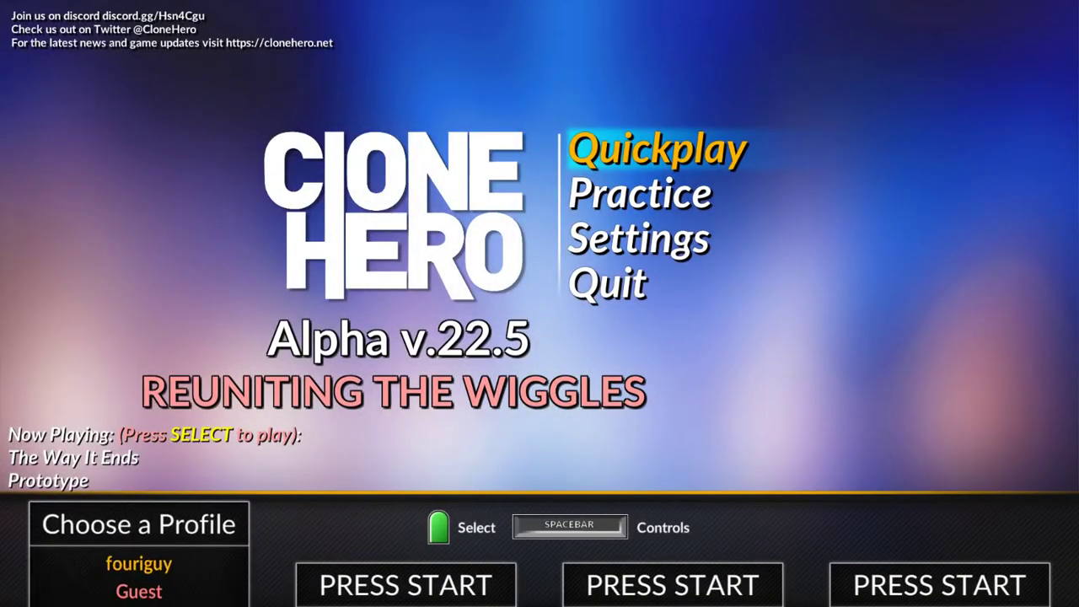
Step: Choose the player 1 profile and run a full scan of the song folders
{"action": "key", "text": "Return"}
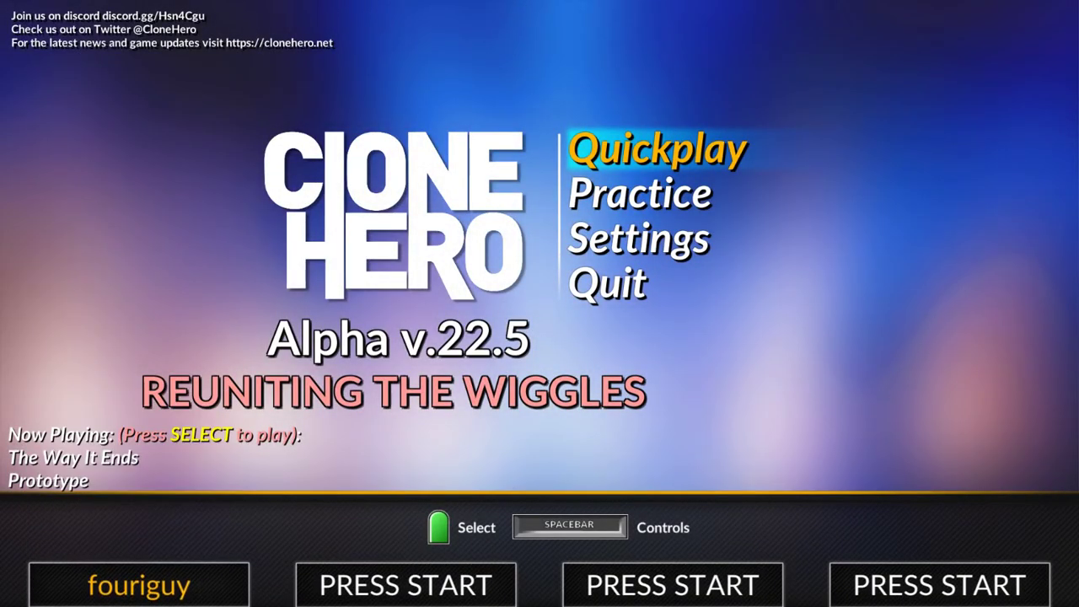
{"action": "key", "text": "Down"}
{"action": "key", "text": "Down"}
{"action": "key", "text": "Return"}
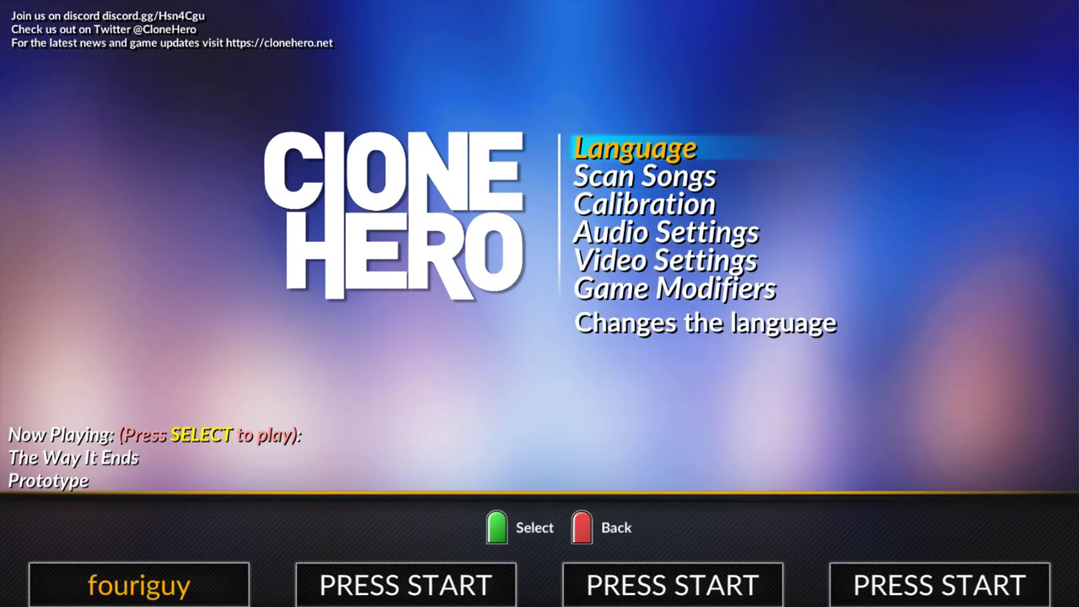
{"action": "key", "text": "Down"}
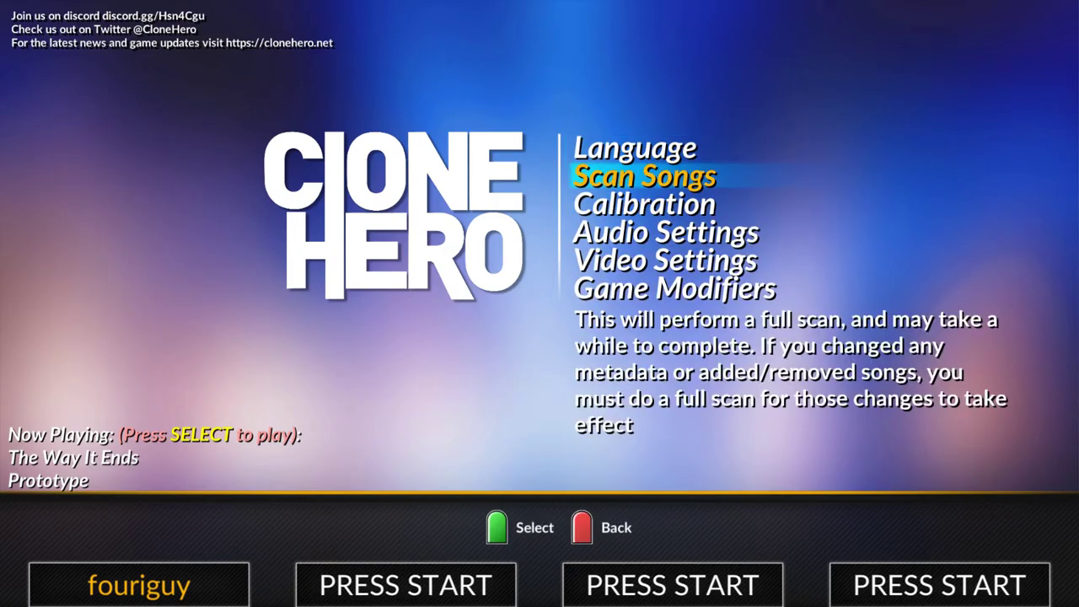
{"action": "key", "text": "Return"}
{"action": "key", "text": "Return"}
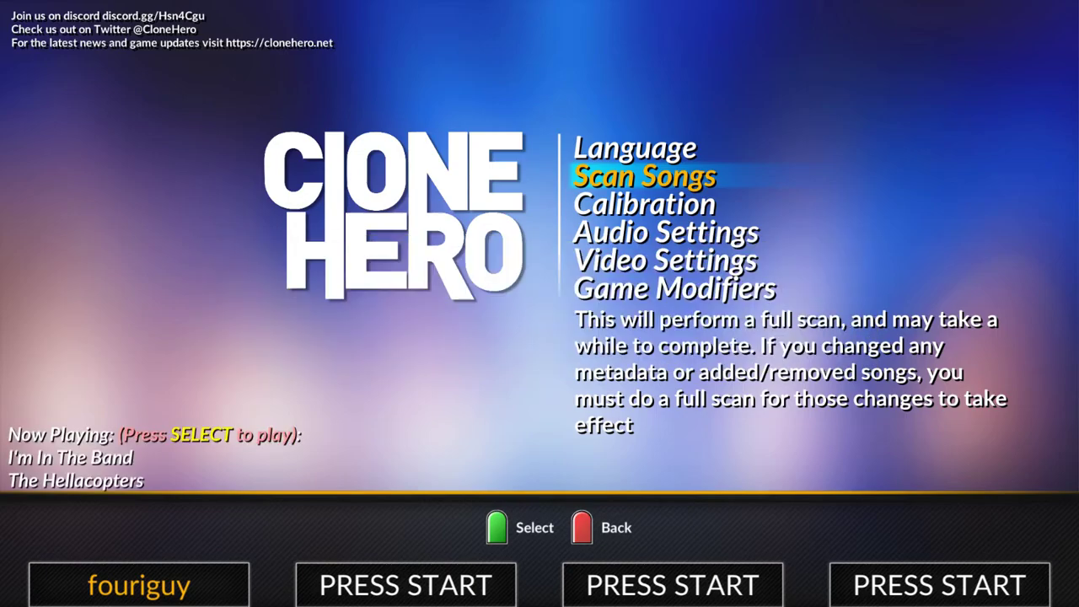
Step: Go back to the main menu and open the Quickplay song list of 159 songs
{"action": "key", "text": "Escape"}
{"action": "key", "text": "Up"}
{"action": "key", "text": "Up"}
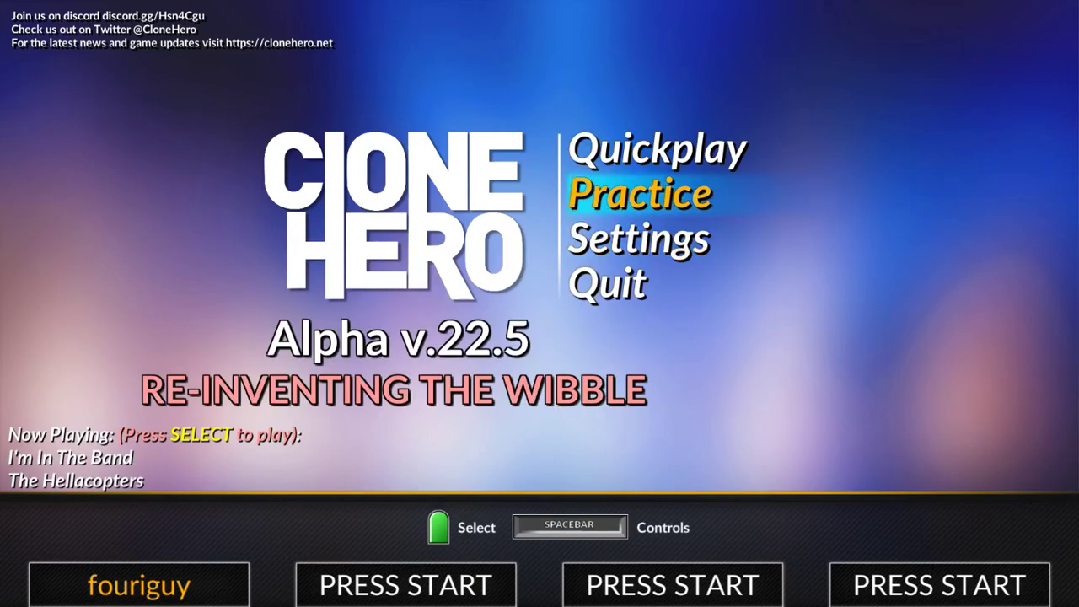
{"action": "key", "text": "Return"}
{"action": "key", "text": "Down"}
{"action": "key", "text": "Down"}
{"action": "key", "text": "Down"}
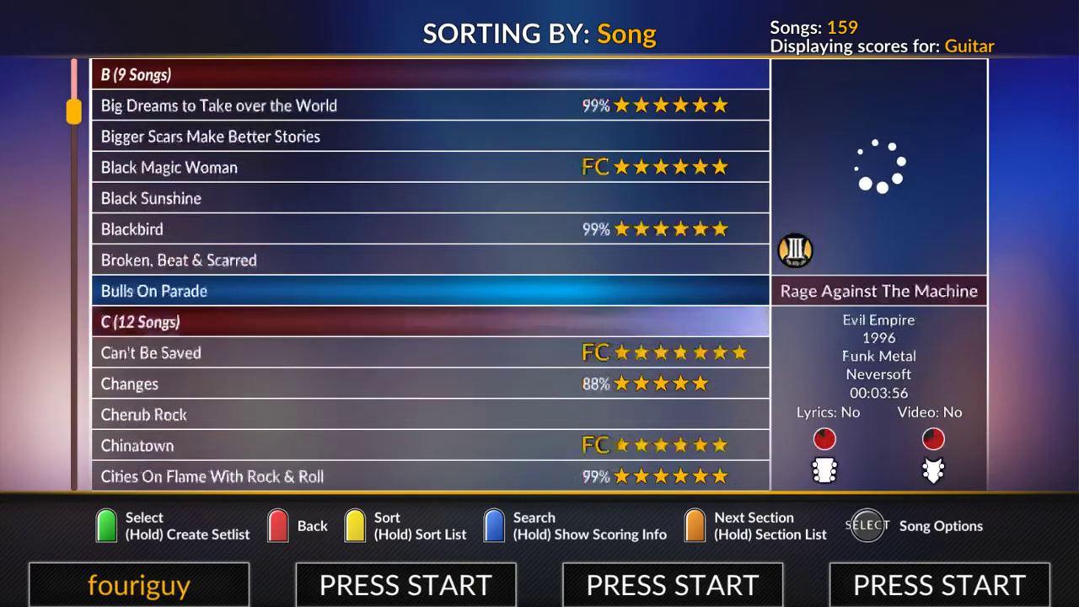
Step: Select Incubus – Anna Molly, pick the instrument part, and start it on Expert
{"action": "key", "text": "Up"}
{"action": "key", "text": "Up"}
{"action": "key", "text": "Up"}
{"action": "key", "text": "Up"}
{"action": "key", "text": "Up"}
{"action": "key", "text": "Up"}
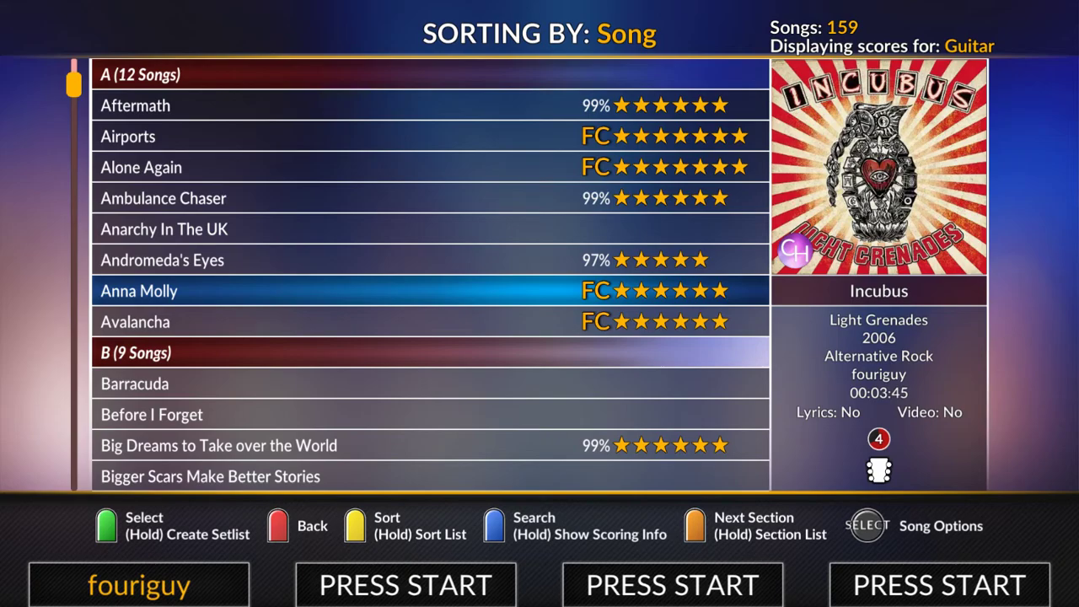
{"action": "key", "text": "Return"}
{"action": "key", "text": "Escape"}
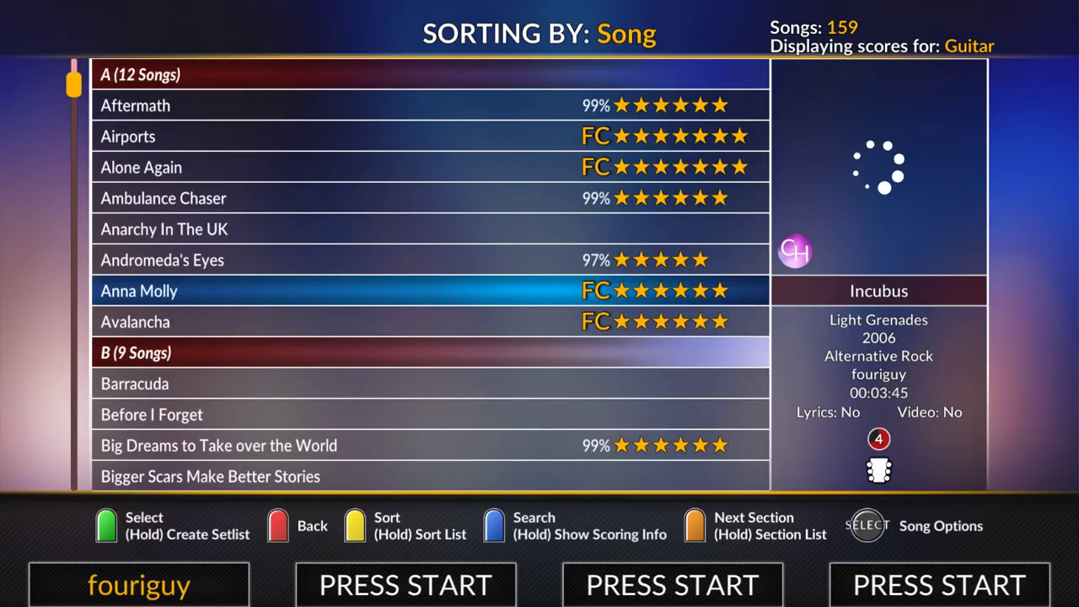
{"action": "key", "text": "Return"}
{"action": "key", "text": "Return"}
{"action": "key", "text": "Return"}
{"action": "key", "text": "Return"}
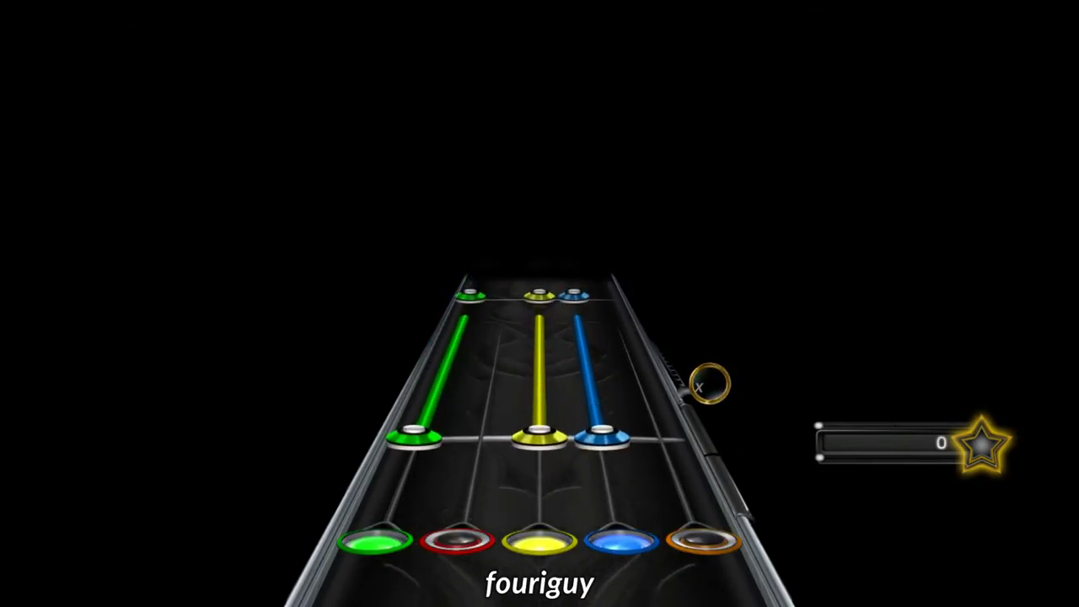
{"action": "key", "text": "a+j+k"}
{"action": "key", "text": "a+j+k"}
{"action": "key", "text": "a+j+k"}
{"action": "key", "text": "a+j+k"}
Step: Strum Anna Molly's opening chords to build the score to 44,874 with a 4x multiplier
{"action": "key", "text": "a"}
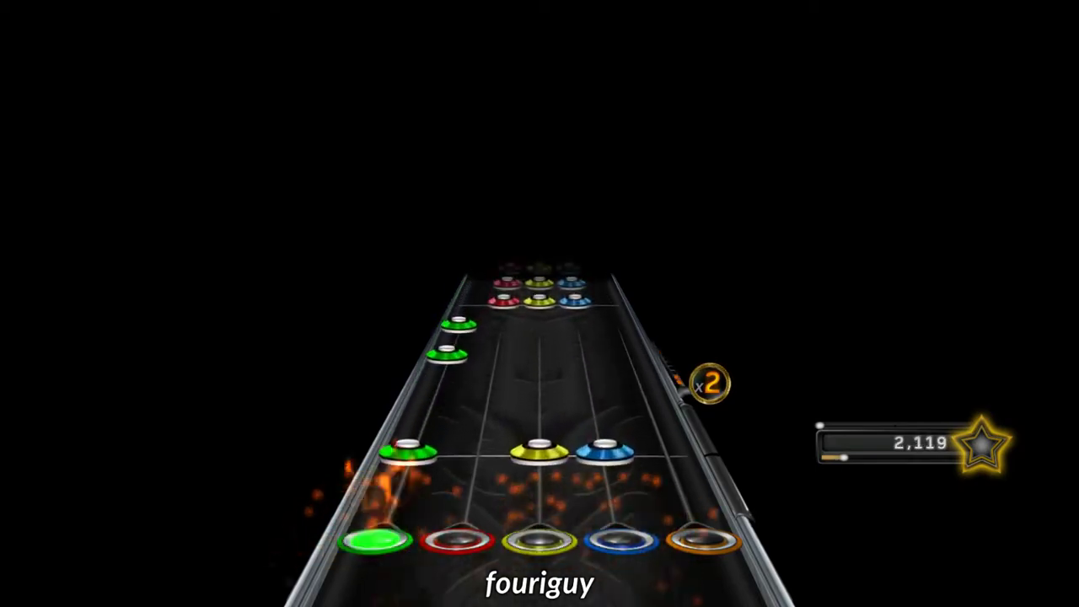
{"action": "key", "text": "s+j+k"}
{"action": "key", "text": "s+j+k"}
{"action": "key", "text": "s+j+k"}
{"action": "key", "text": "s+j+k"}
{"action": "key", "text": "a+s"}
{"action": "key", "text": "a+s+k"}
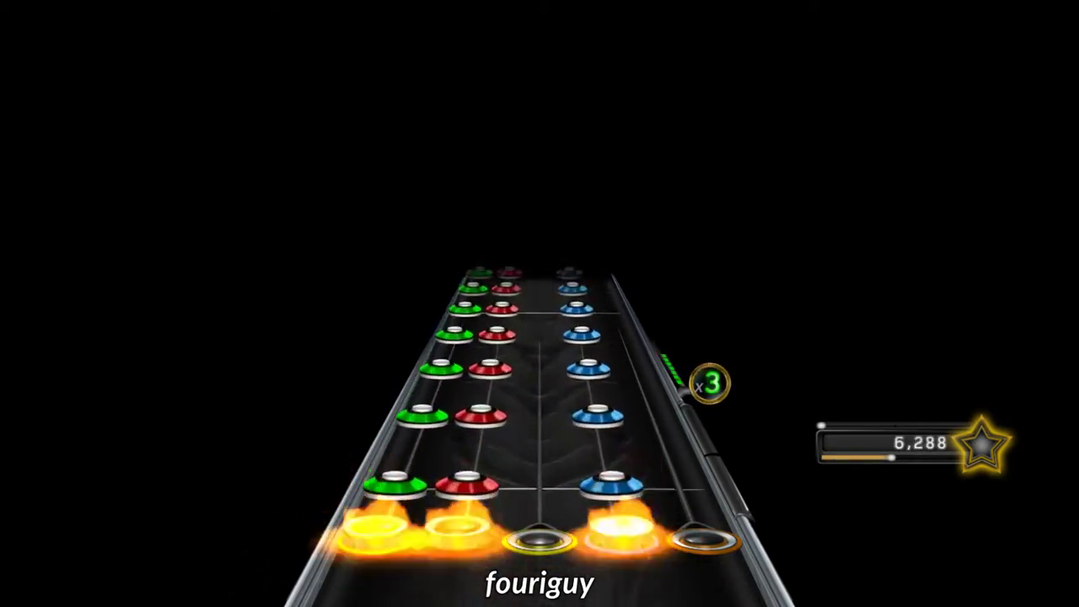
{"action": "key", "text": "a+s+k"}
{"action": "key", "text": "a+s+k"}
{"action": "key", "text": "a+s+k"}
{"action": "key", "text": "s+j+k"}
{"action": "key", "text": "s+j+k"}
{"action": "key", "text": "s+j+k"}
{"action": "key", "text": "j+k+l"}
{"action": "key", "text": "j+k+l"}
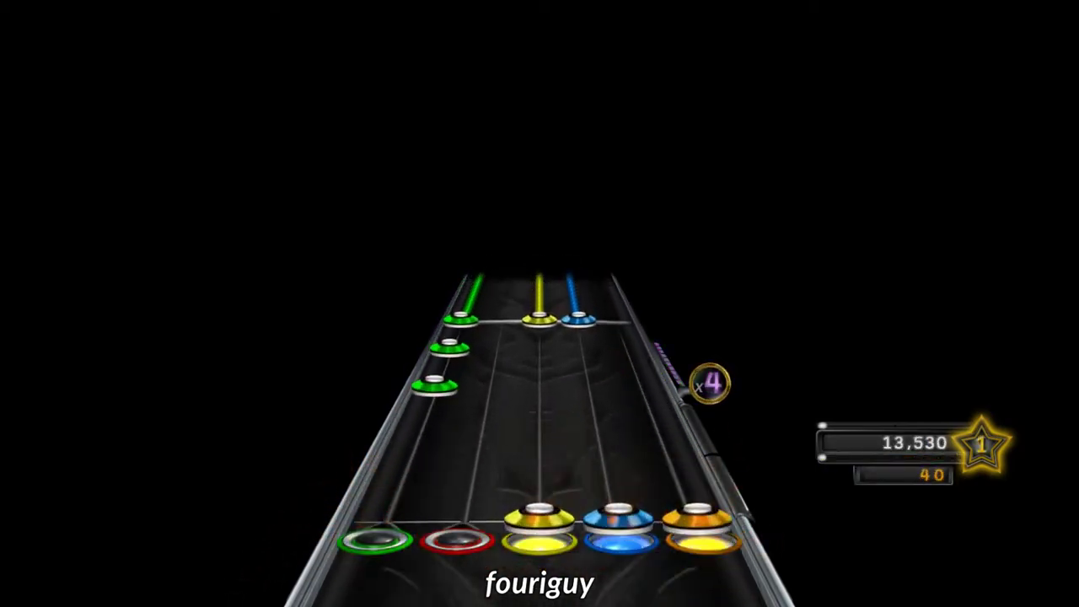
{"action": "key", "text": "a+j+k"}
{"action": "key", "text": "a+j+k"}
{"action": "key", "text": "a+j+k"}
{"action": "key", "text": "a+j+k"}
{"action": "key", "text": "a+j+k"}
{"action": "key", "text": "a+j+k"}
{"action": "key", "text": "a+j+k"}
{"action": "key", "text": "a+j+k"}
{"action": "key", "text": "a+j+k"}
{"action": "key", "text": "a+j+k"}
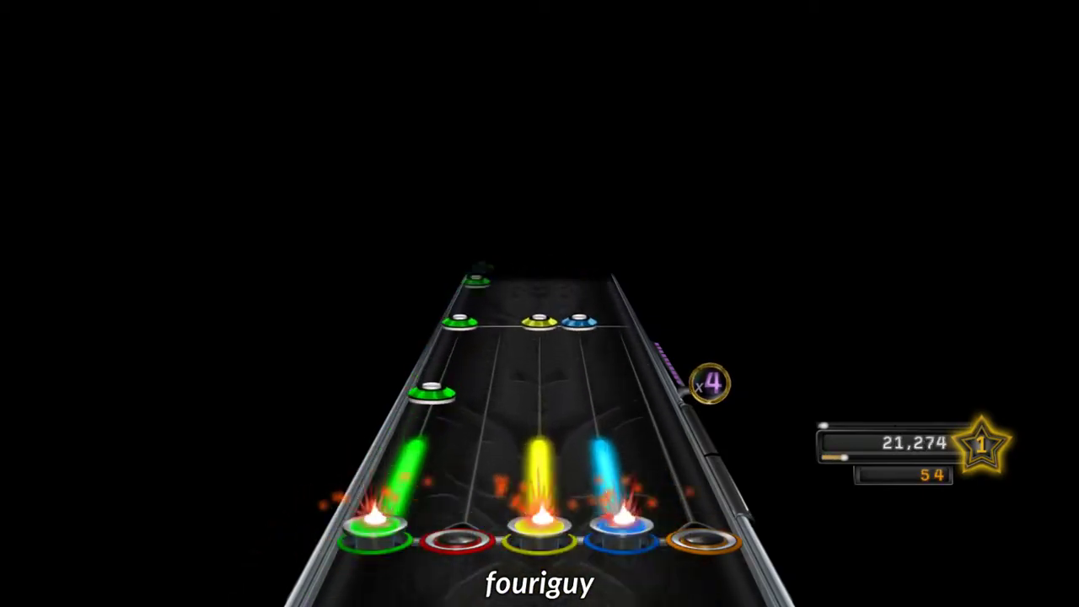
{"action": "key", "text": "a+j+k"}
{"action": "key", "text": "a"}
{"action": "key", "text": "a"}
{"action": "key", "text": "a"}
{"action": "key", "text": "s+j+k"}
{"action": "key", "text": "s+j+k"}
{"action": "key", "text": "s+j+k"}
{"action": "key", "text": "s+j+k"}
{"action": "key", "text": "s+j+k"}
{"action": "key", "text": "s+j+k"}
{"action": "key", "text": "a"}
{"action": "key", "text": "a+s"}
{"action": "key", "text": "a+s+k"}
{"action": "key", "text": "a+s+k"}
{"action": "key", "text": "a+s+k"}
{"action": "key", "text": "a+s+k"}
{"action": "key", "text": "a+s+k"}
{"action": "key", "text": "a+s+k"}
{"action": "key", "text": "a+s+k"}
{"action": "key", "text": "a"}
{"action": "key", "text": "a"}
{"action": "key", "text": "a+s+j"}
{"action": "key", "text": "a"}
{"action": "key", "text": "a+s+j"}
{"action": "key", "text": "a+s+j"}
{"action": "key", "text": "s+j+l"}
{"action": "key", "text": "s+j+l"}
{"action": "key", "text": "s+j+l"}
{"action": "key", "text": "s+j+l"}
{"action": "key", "text": "s+j+l"}
{"action": "key", "text": "s+j+l"}
{"action": "key", "text": "a"}
{"action": "key", "text": "a"}
{"action": "key", "text": "a+j+k"}
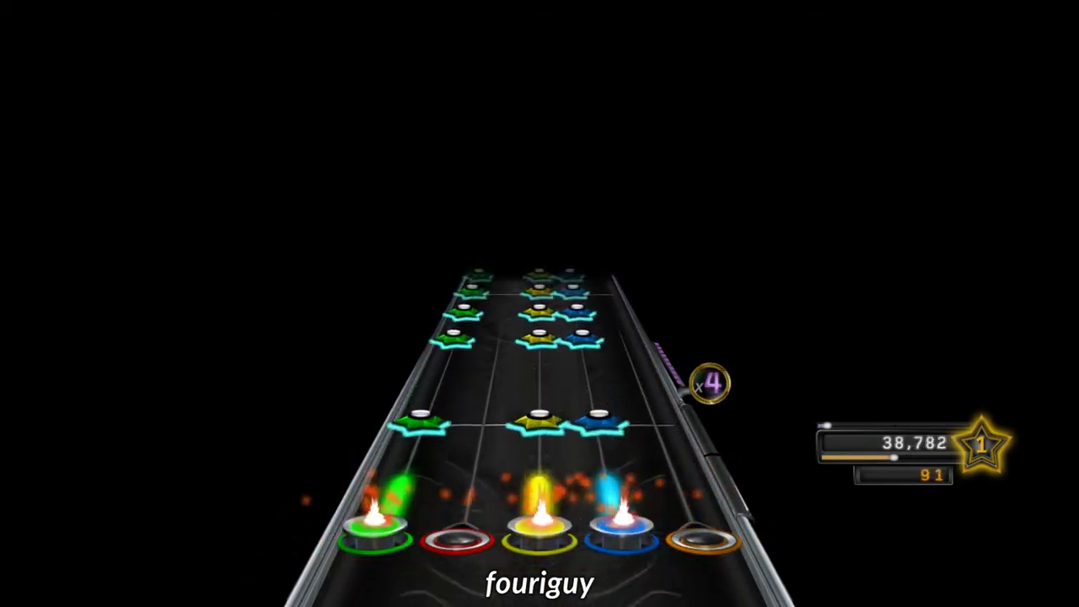
{"action": "key", "text": "a+j+k"}
{"action": "key", "text": "a+j+k"}
{"action": "key", "text": "a+j+k"}
{"action": "key", "text": "a+j+k"}
{"action": "key", "text": "a+j+k"}
{"action": "key", "text": "a+j+k"}
{"action": "key", "text": "a"}
{"action": "key", "text": "a"}
Step: Pause the song and browse Anna Molly's named sections in Practice mode
{"action": "key", "text": "Escape"}
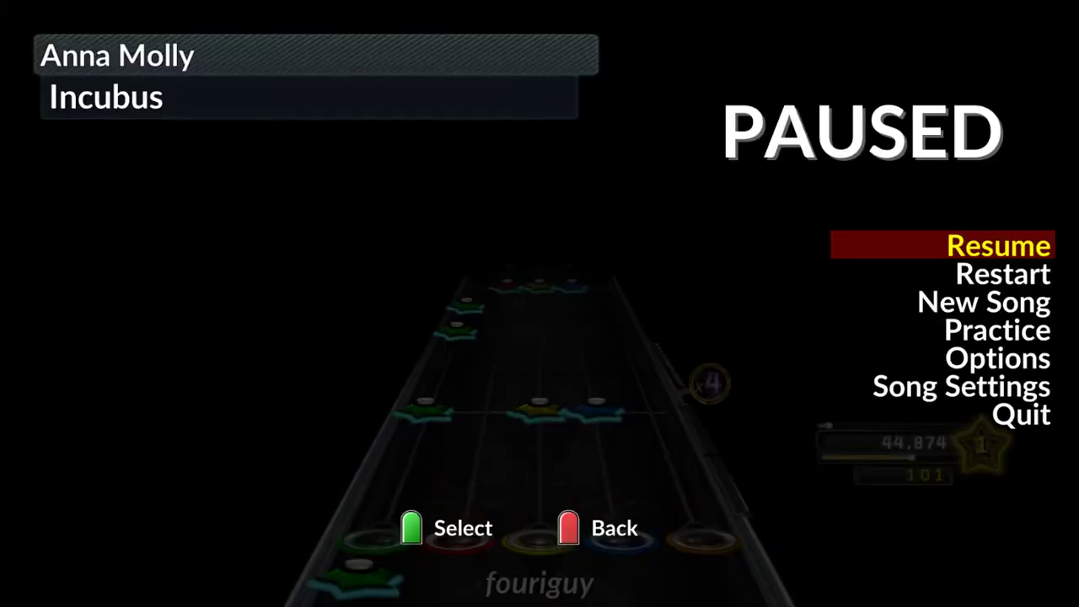
{"action": "key", "text": "Down"}
{"action": "key", "text": "Down"}
{"action": "key", "text": "Down"}
{"action": "key", "text": "Return"}
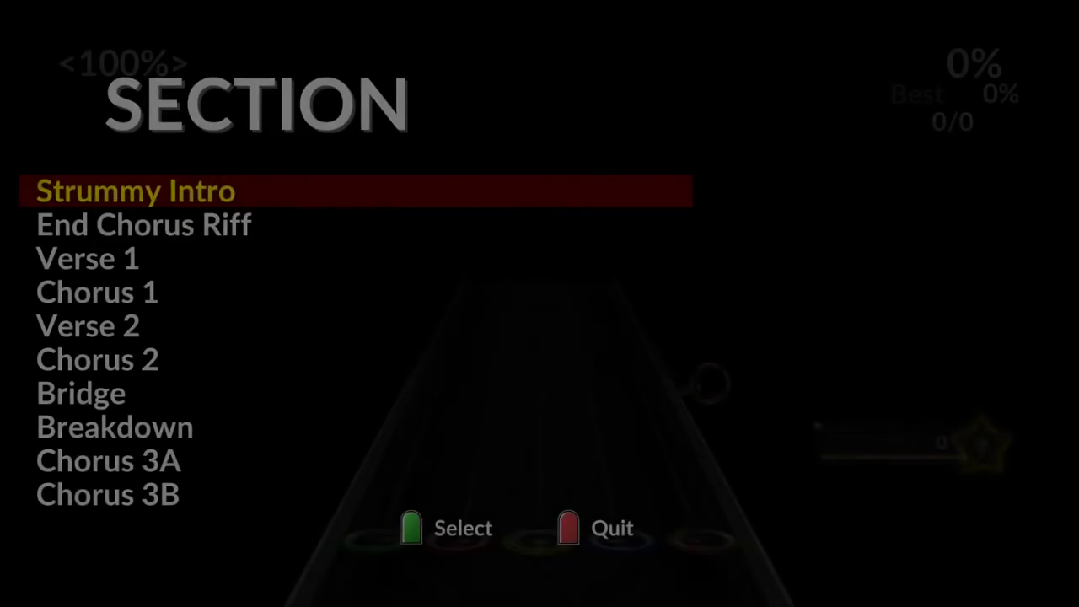
{"action": "key", "text": "Down"}
{"action": "key", "text": "Up"}
{"action": "key", "text": "Up"}
{"action": "key", "text": "Up"}
{"action": "key", "text": "Up"}
{"action": "key", "text": "Up"}
{"action": "key", "text": "Down"}
{"action": "key", "text": "Down"}
{"action": "key", "text": "Down"}
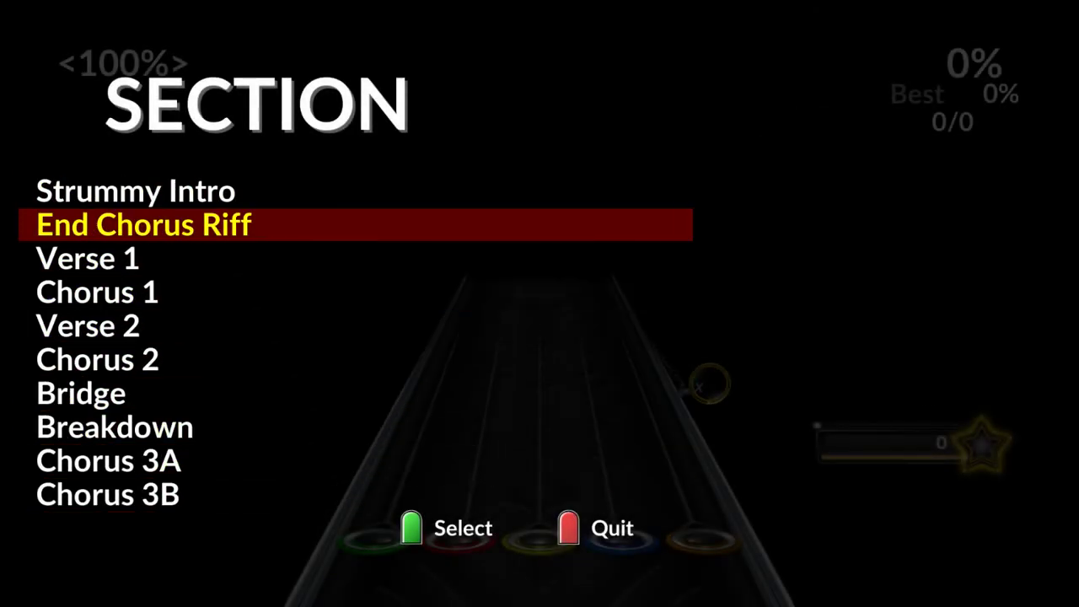
{"action": "key", "text": "Up"}
{"action": "key", "text": "Up"}
Step: Back out to the main menu and quit Clone Hero to the desktop
{"action": "key", "text": "Escape"}
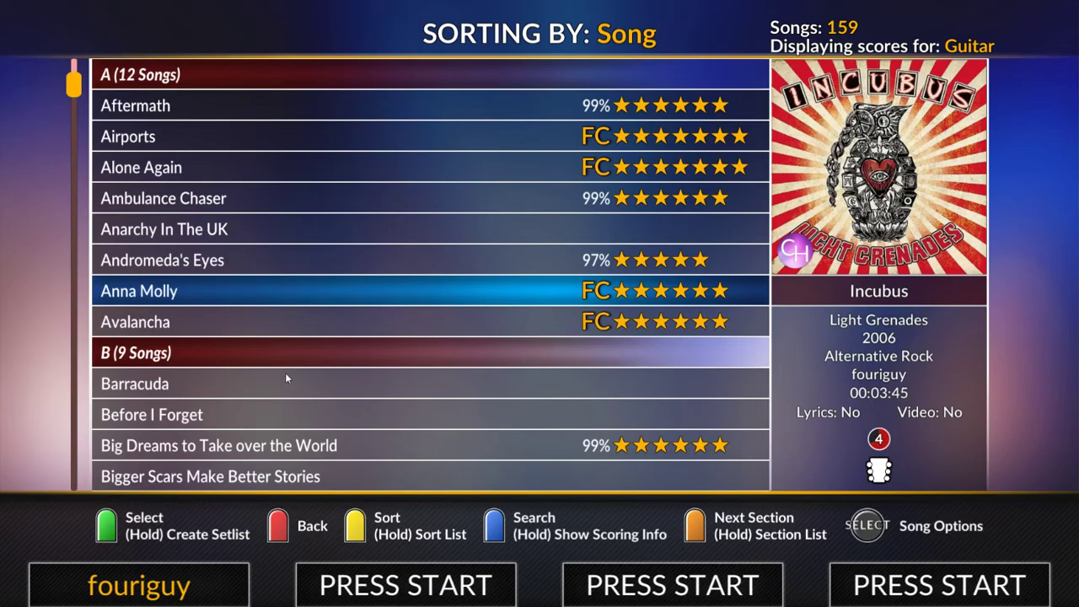
{"action": "key", "text": "Escape"}
{"action": "key", "text": "Up"}
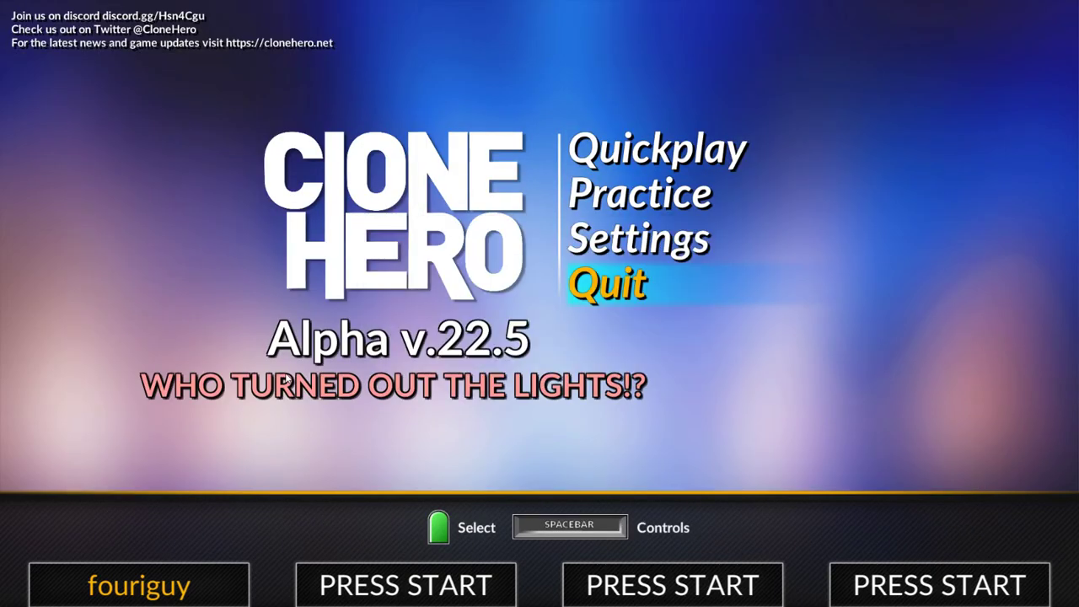
{"action": "key", "text": "Return"}
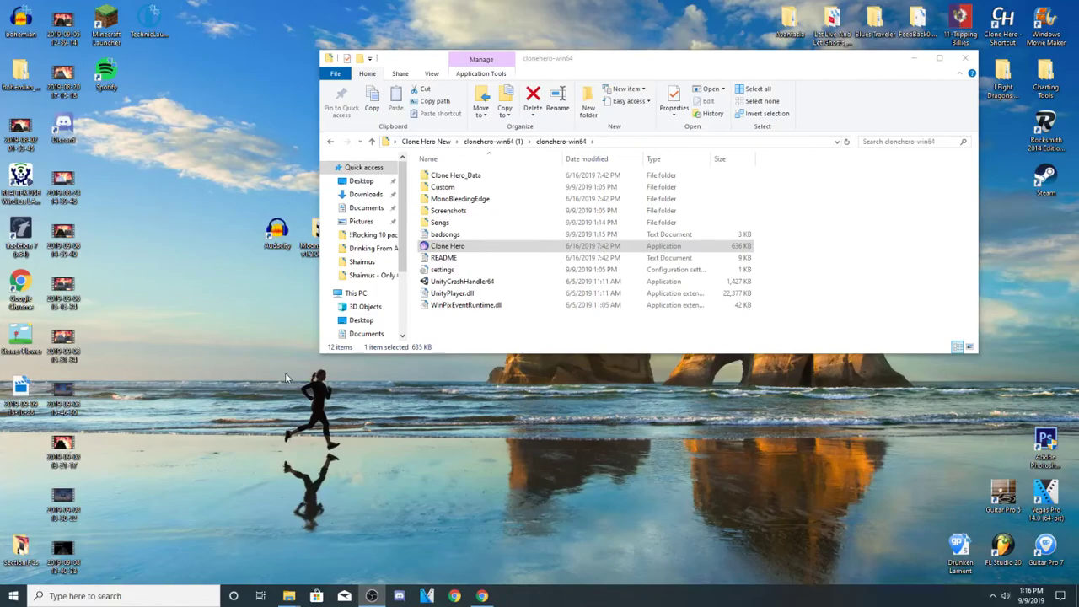